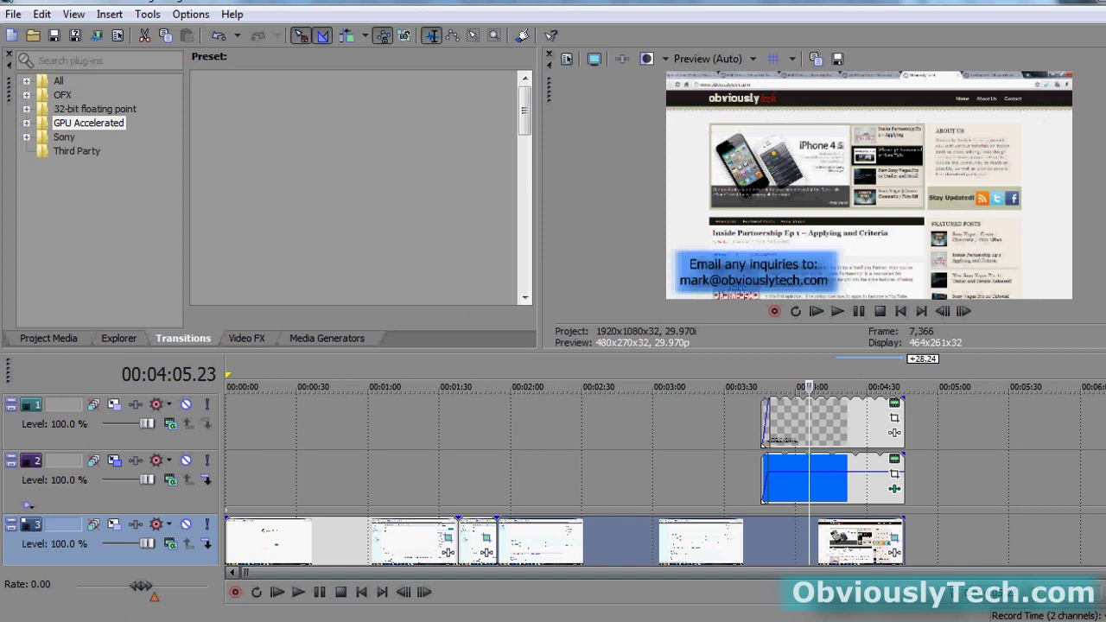
# Save the project as a .veg file named 'project saved t' in My Videos.
pyautogui.click(13, 14)
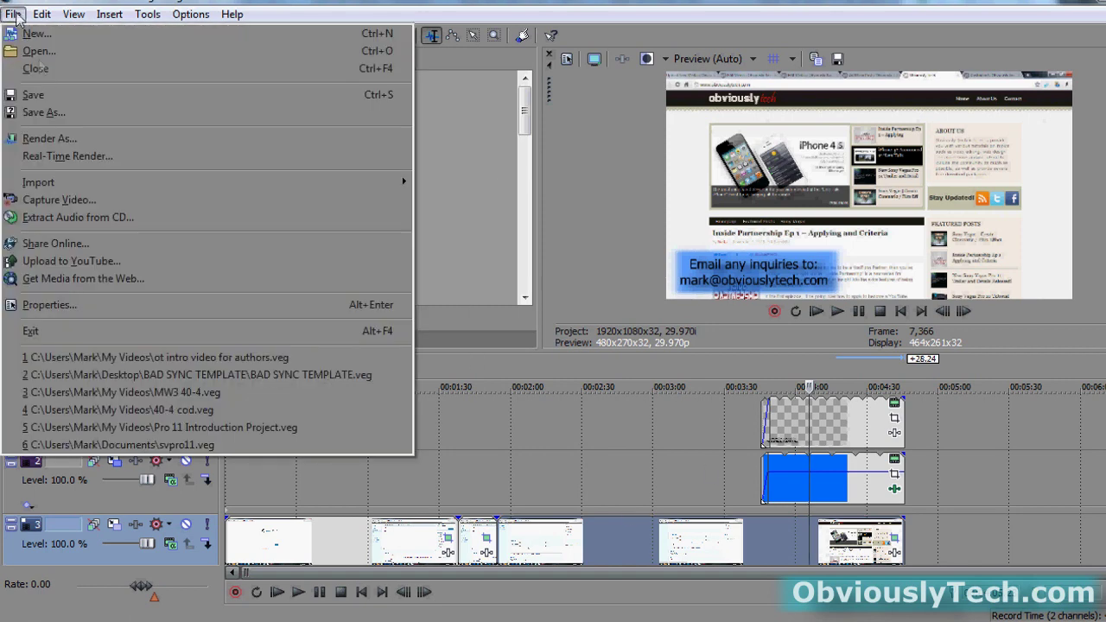
pyautogui.click(67, 118)
pyautogui.click(675, 444)
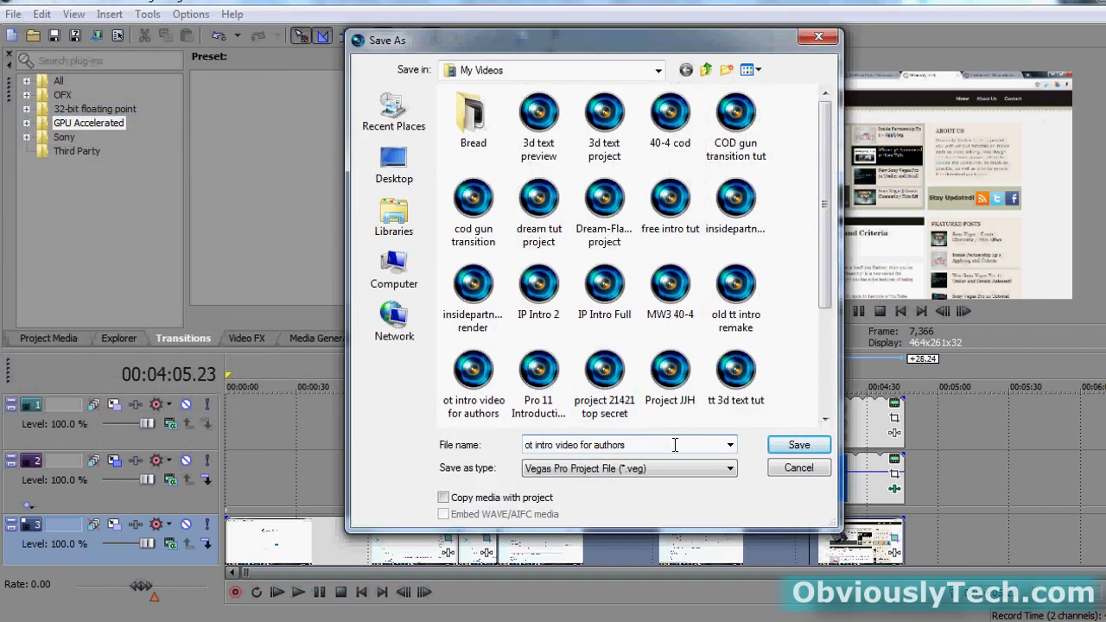
pyautogui.hotkey('ctrl', 'a')
pyautogui.write('pro')
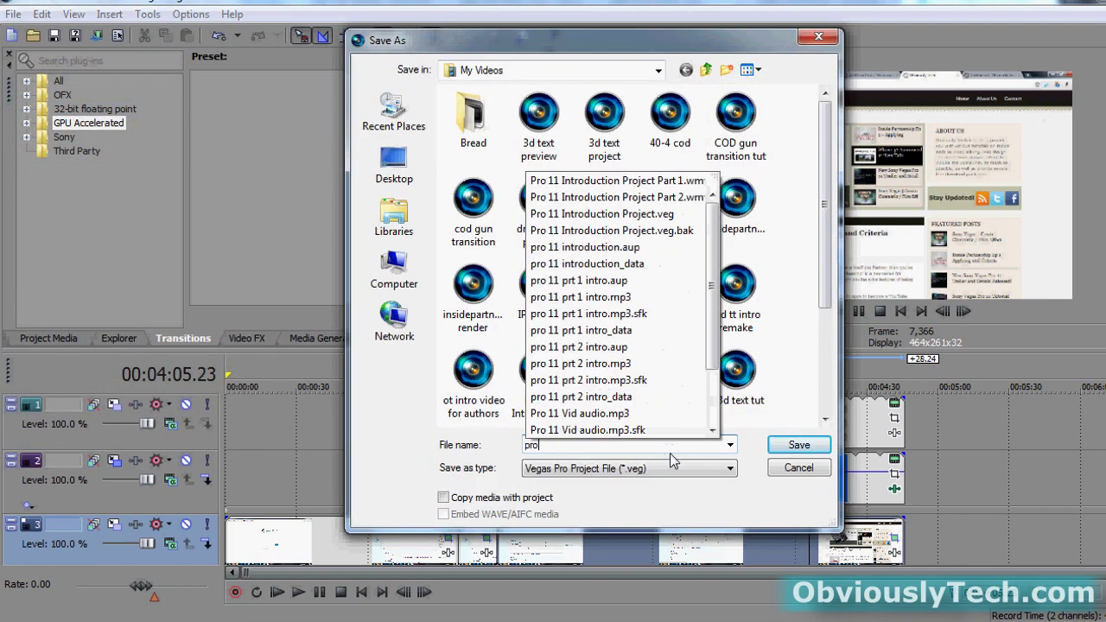
pyautogui.write('ject saved tt')
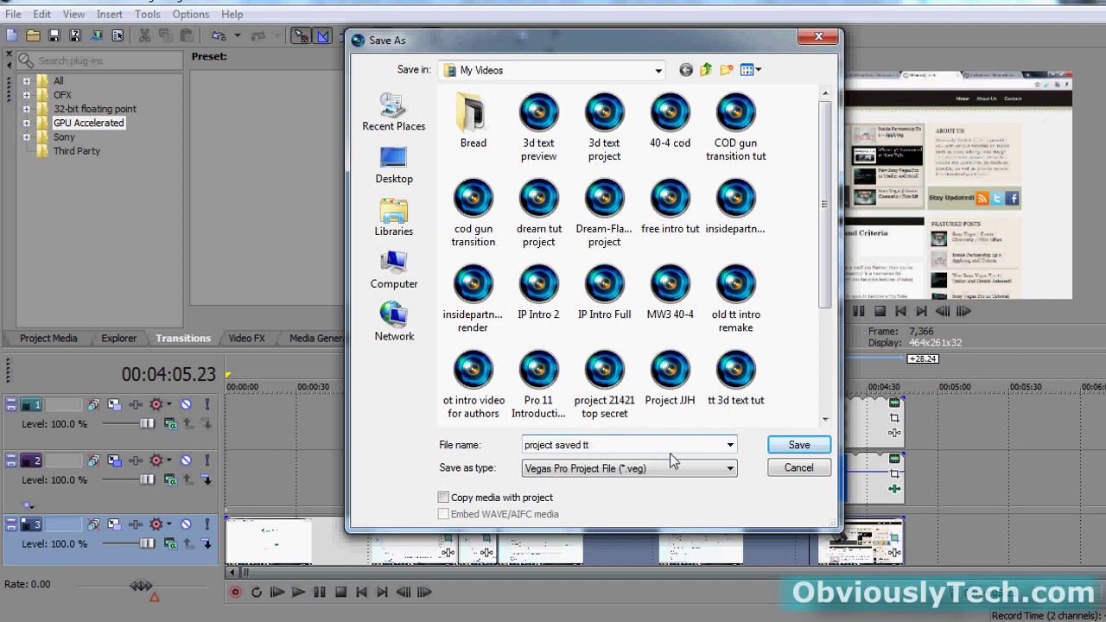
pyautogui.press('Return')
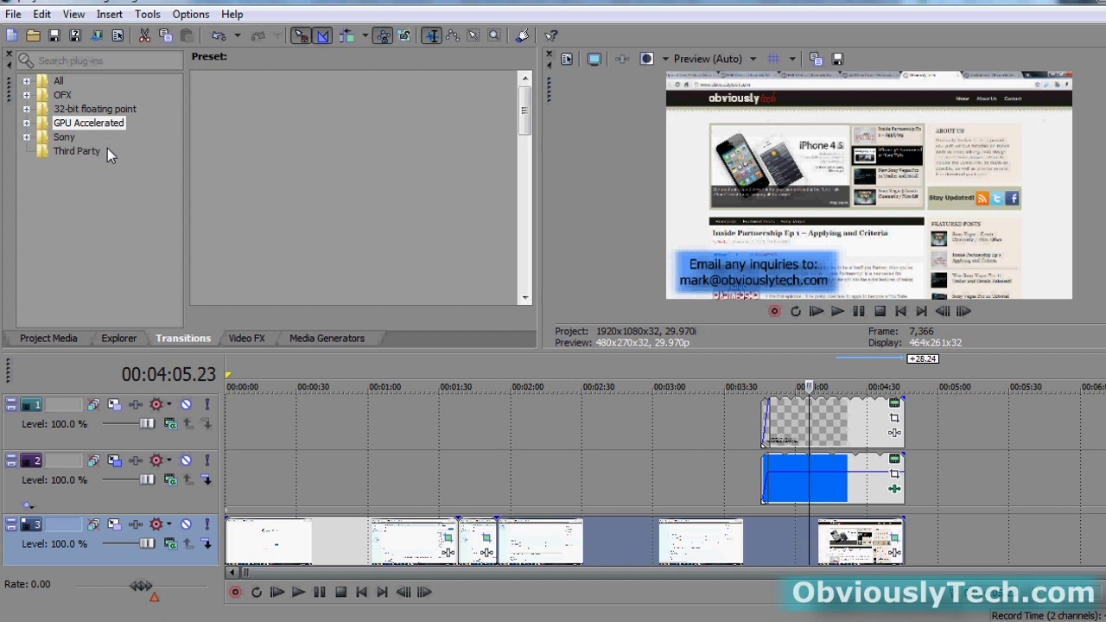
# In Render As, choose the Windows Media Video V11 '512 Kbps Video' template for project saved tt.wmv.
pyautogui.click(19, 16)
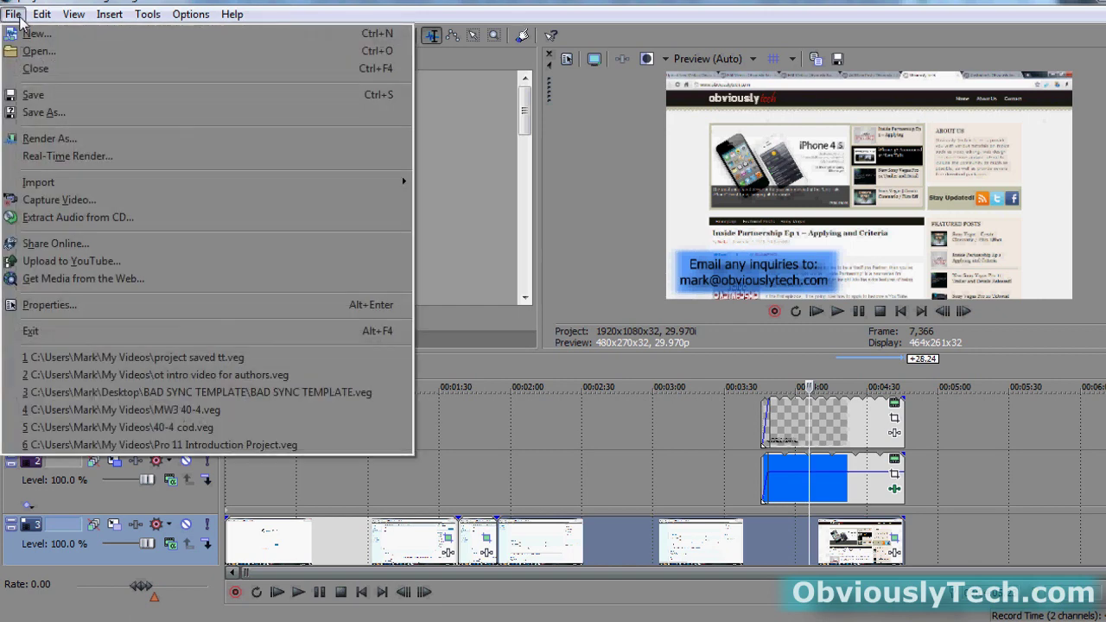
pyautogui.click(78, 146)
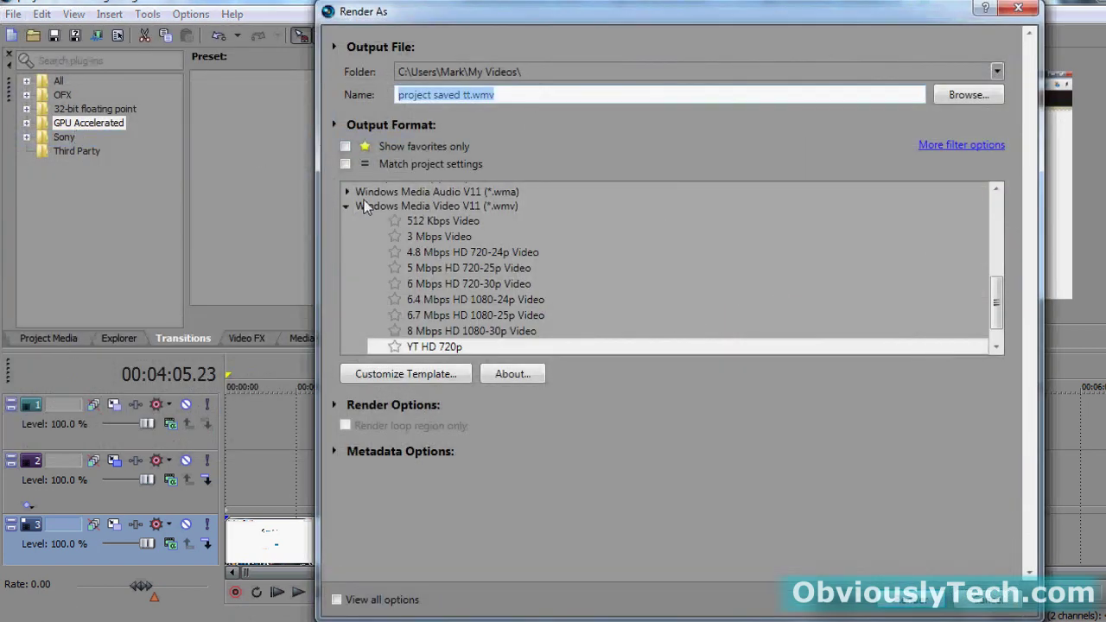
pyautogui.click(342, 207)
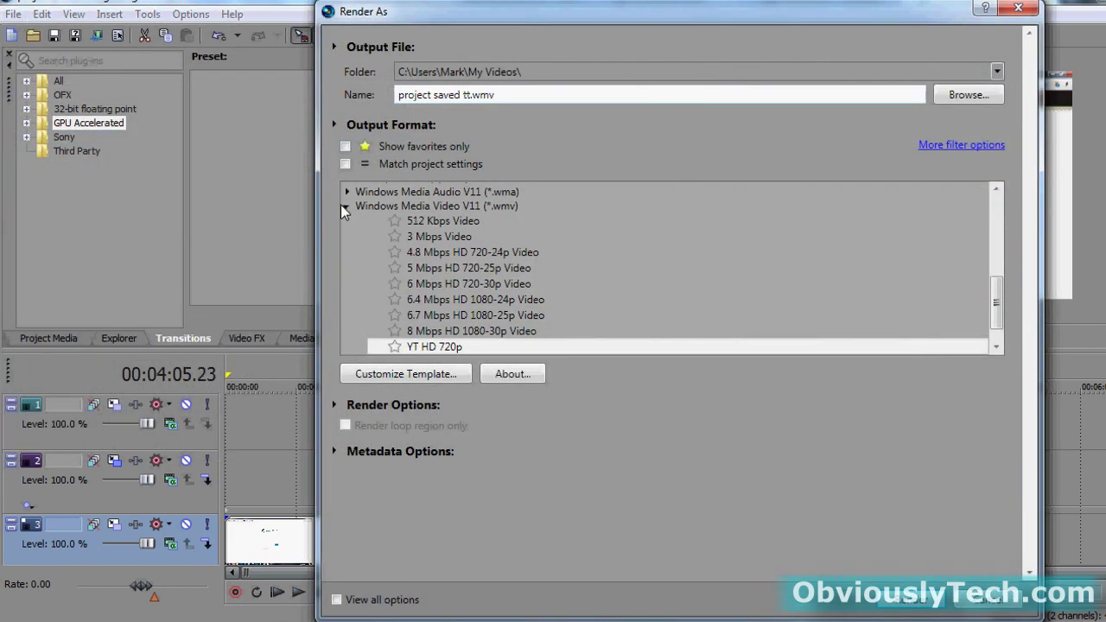
pyautogui.click(988, 307)
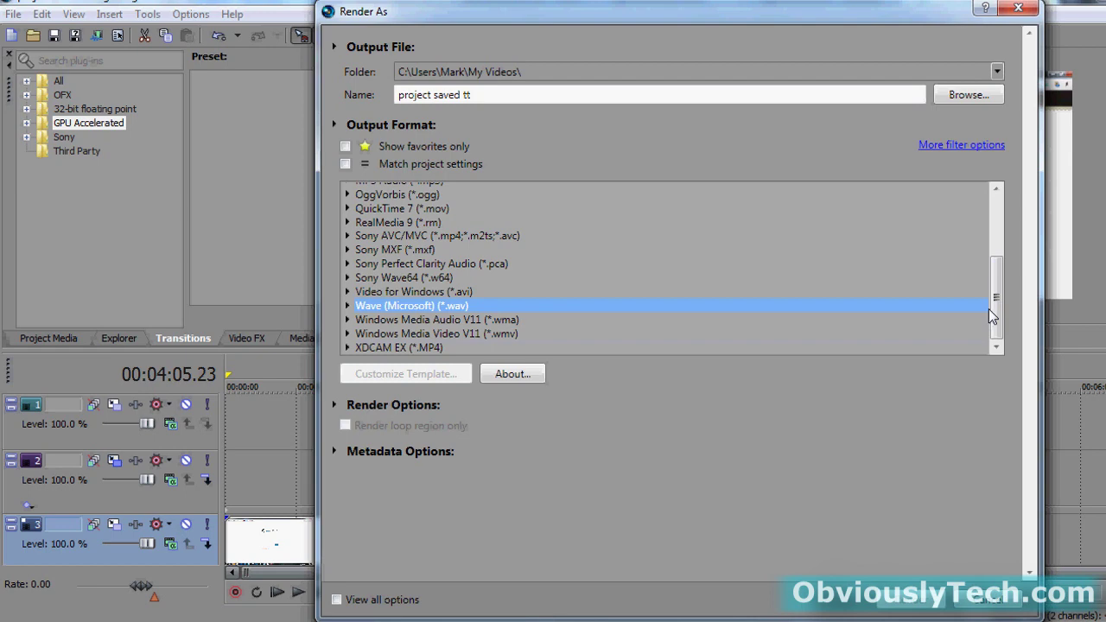
pyautogui.moveTo(992, 316)
pyautogui.mouseDown()
pyautogui.moveTo(992, 249)
pyautogui.moveTo(993, 318)
pyautogui.mouseUp()
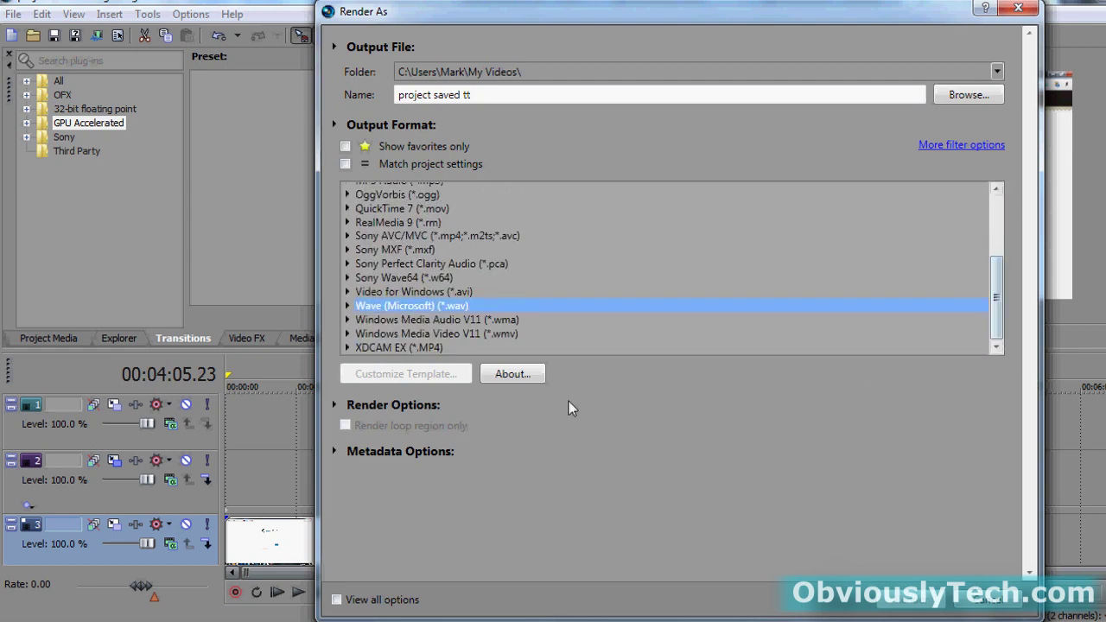
pyautogui.click(446, 334)
pyautogui.click(348, 335)
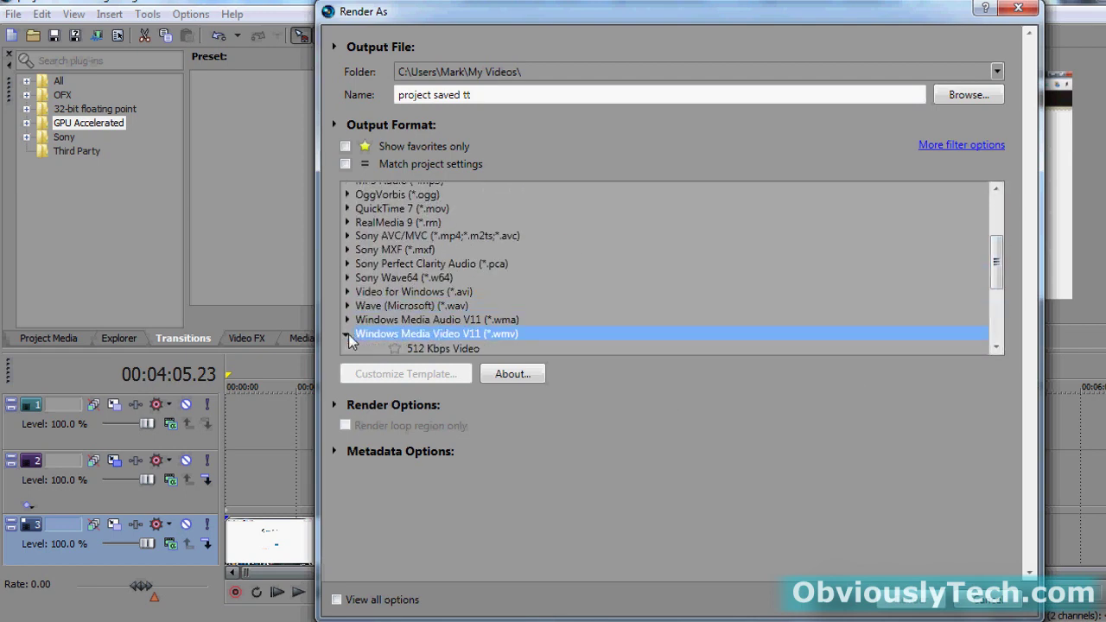
pyautogui.moveTo(996, 269); pyautogui.dragTo(1001, 304)
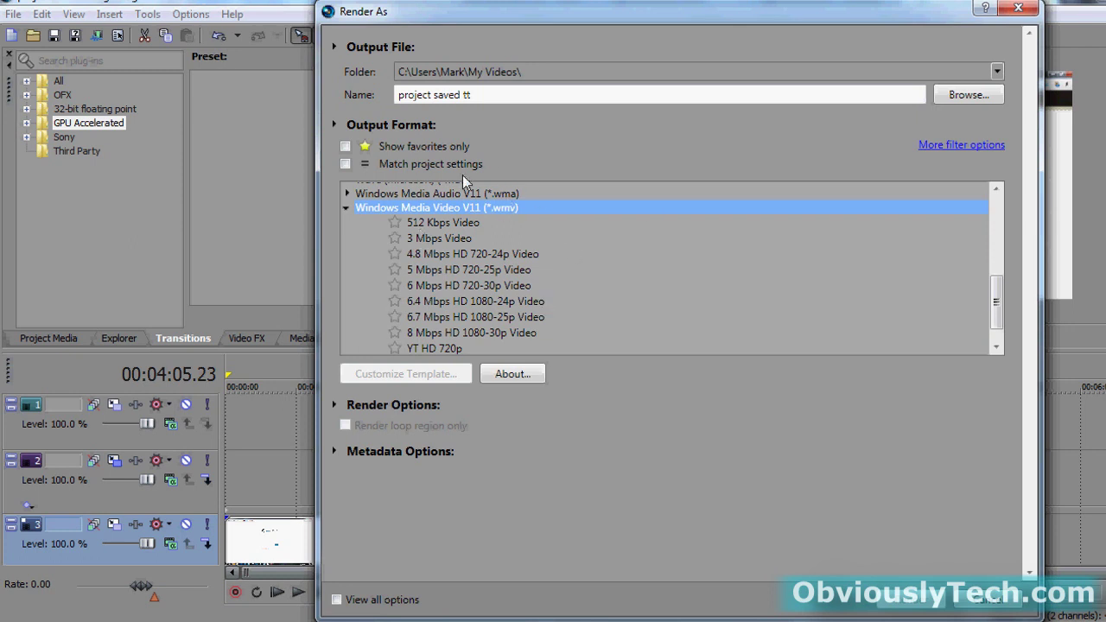
pyautogui.click(996, 347)
pyautogui.click(995, 347)
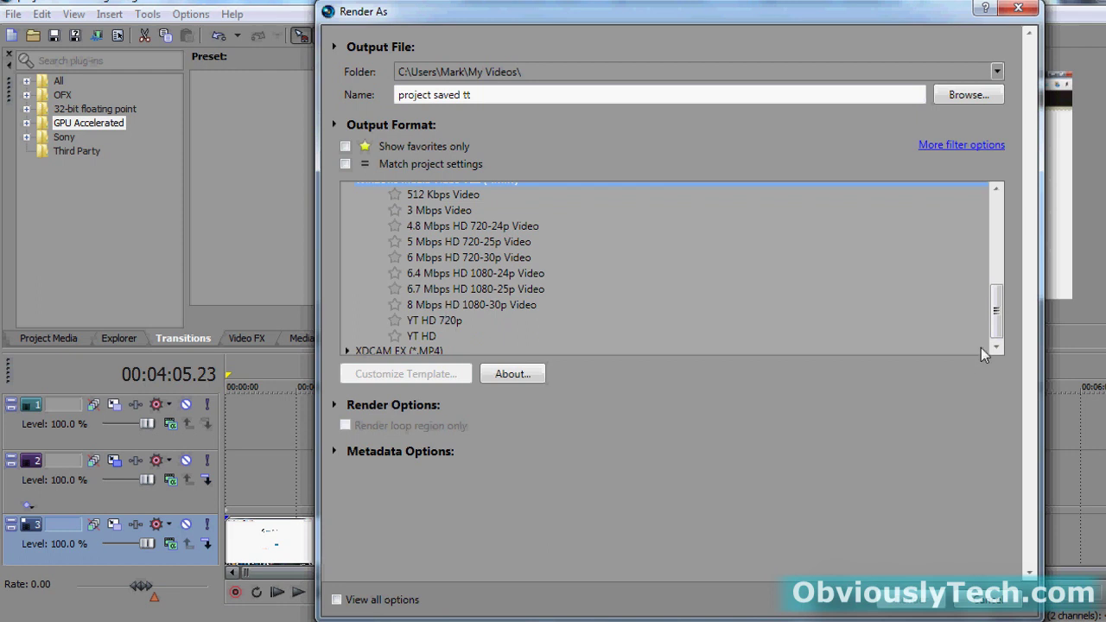
pyautogui.scroll(2, 421, 274)
pyautogui.click(421, 272)
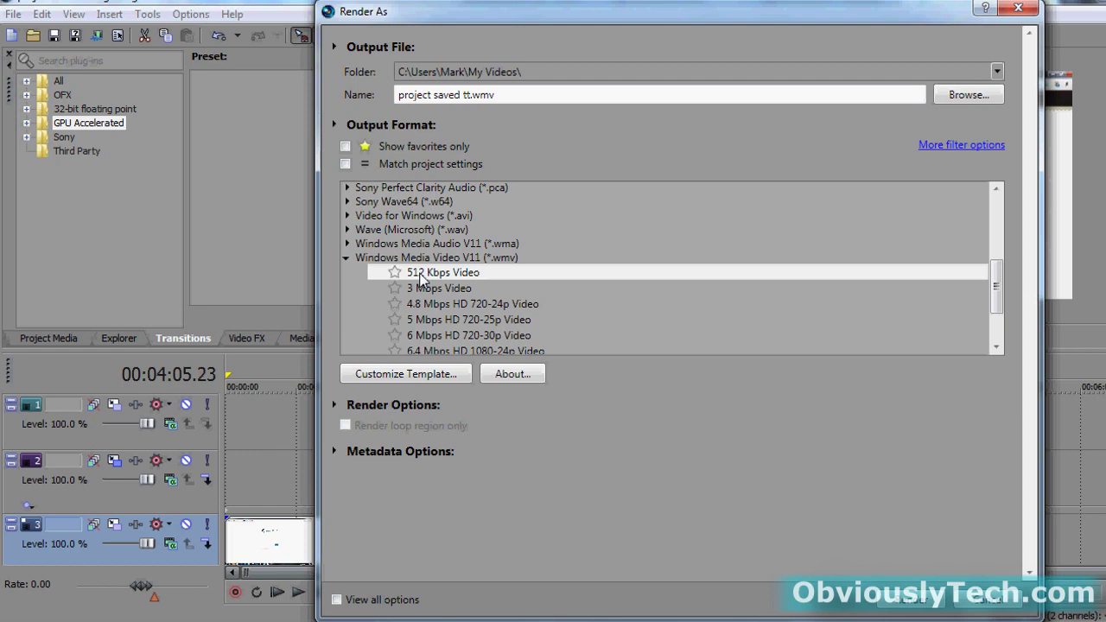
# Customize the 512 Kbps template, rename it 'YT HD 720p' and save it as a template.
pyautogui.click(429, 374)
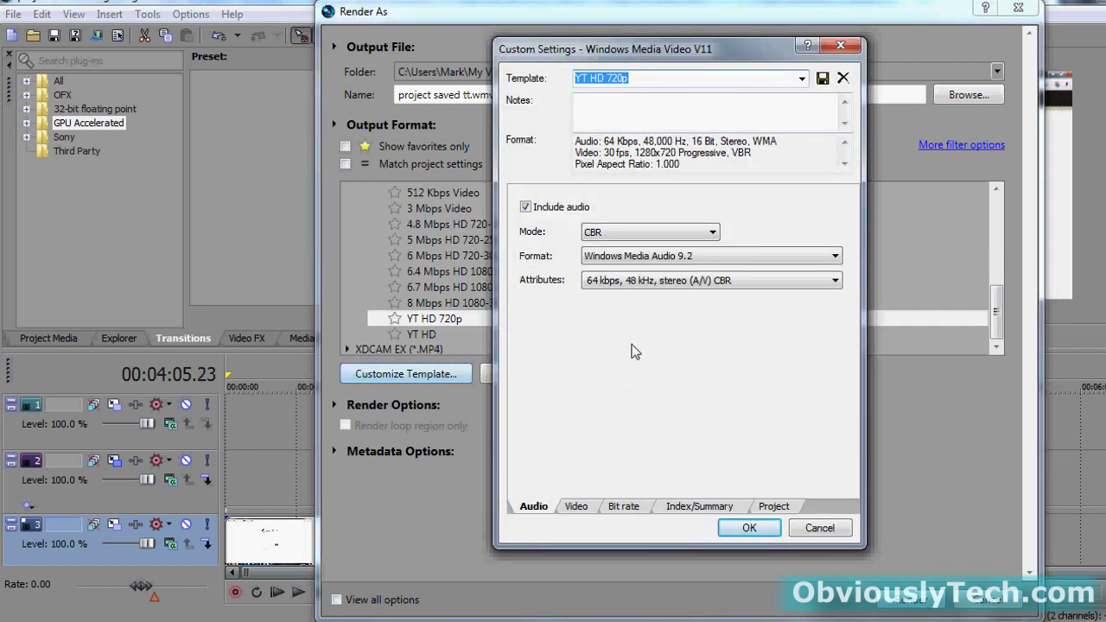
pyautogui.click(635, 78)
pyautogui.moveTo(635, 78); pyautogui.dragTo(569, 78)
pyautogui.press('BackSpace')
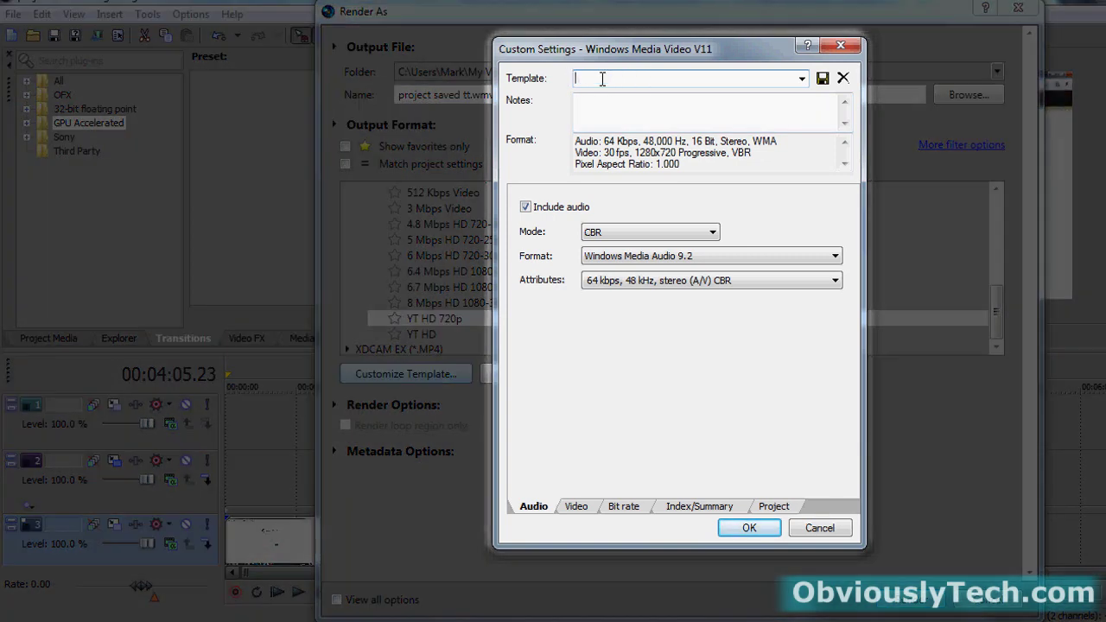
pyautogui.write('YT HD 720p')
pyautogui.click(824, 79)
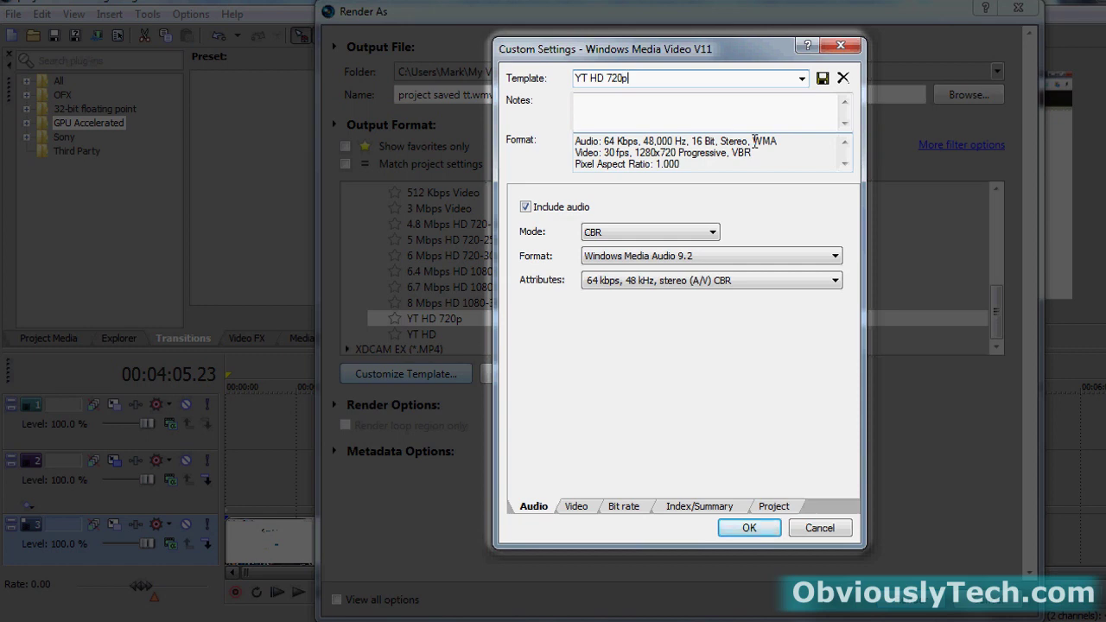
pyautogui.click(618, 233)
pyautogui.click(618, 233)
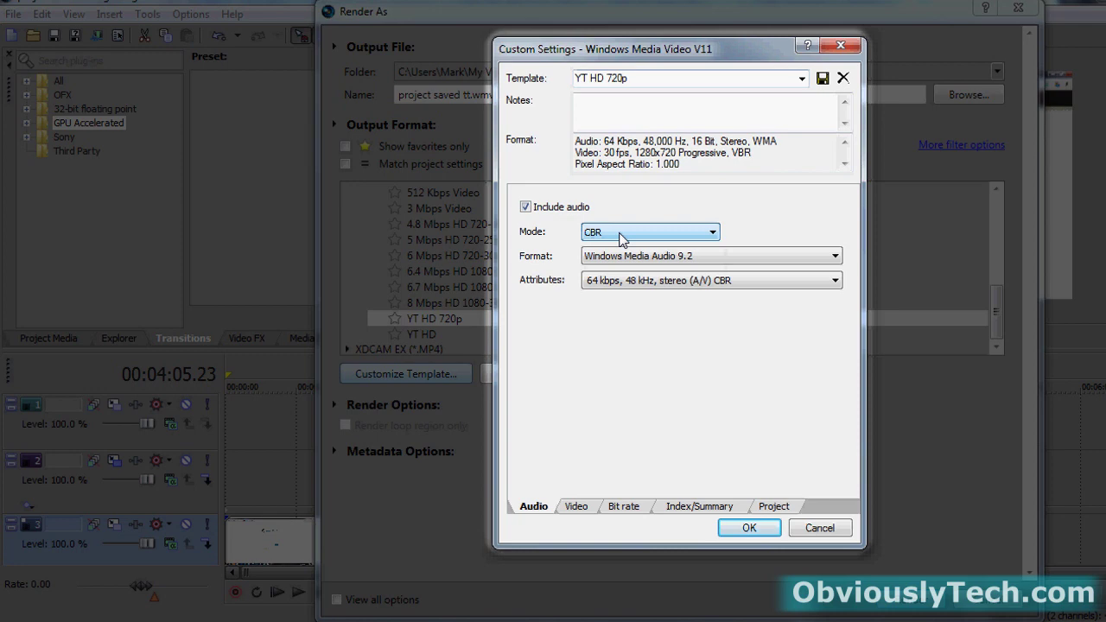
pyautogui.click(618, 234)
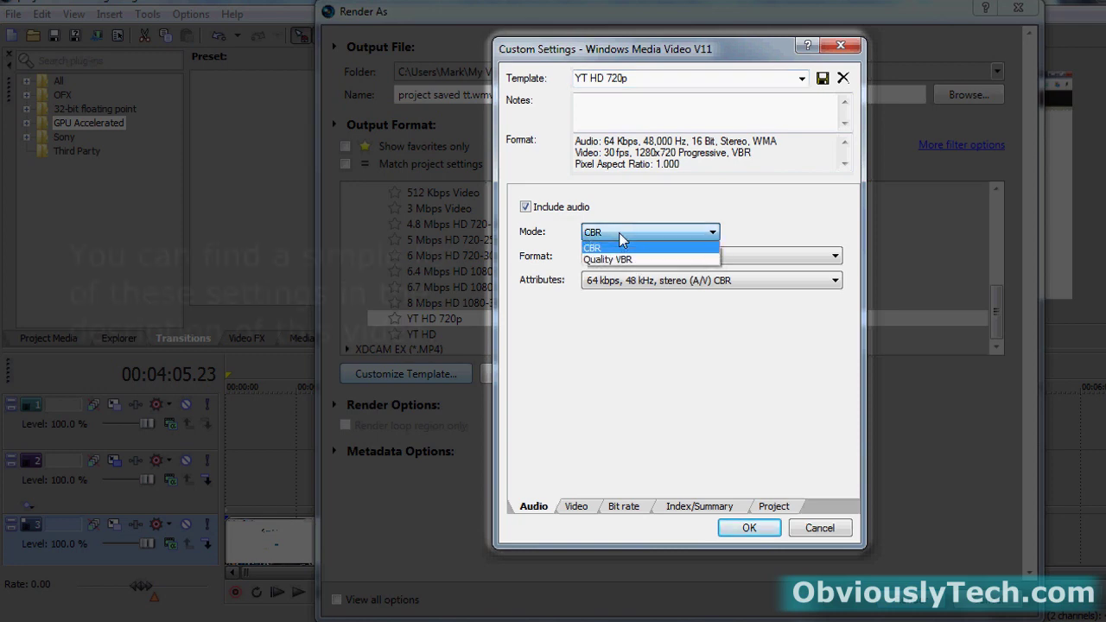
pyautogui.click(618, 234)
pyautogui.click(619, 233)
pyautogui.click(619, 233)
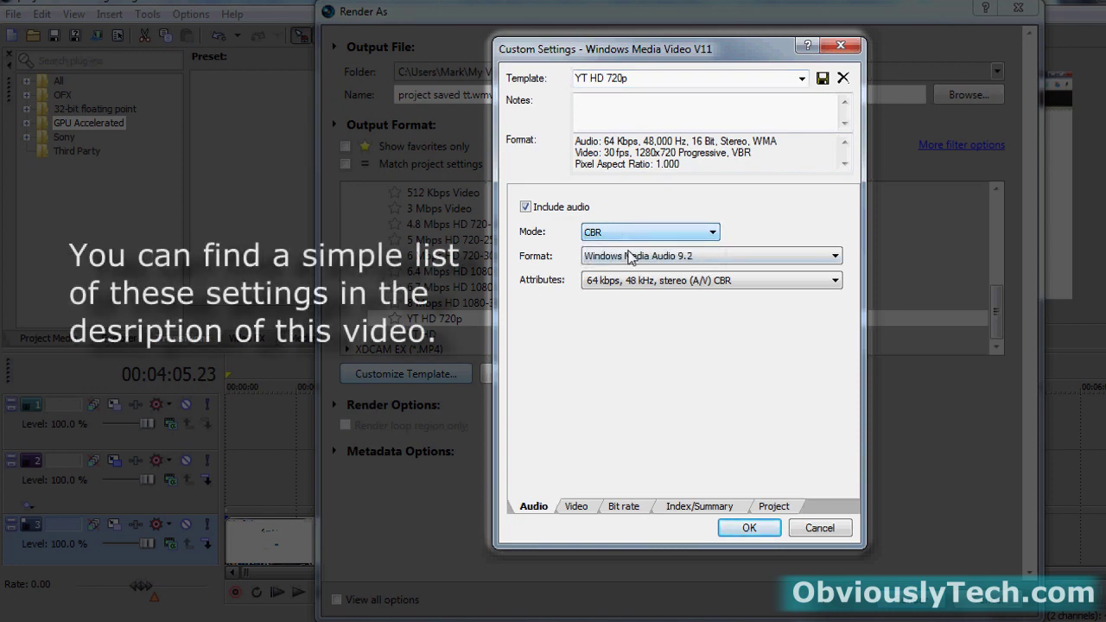
pyautogui.click(630, 256)
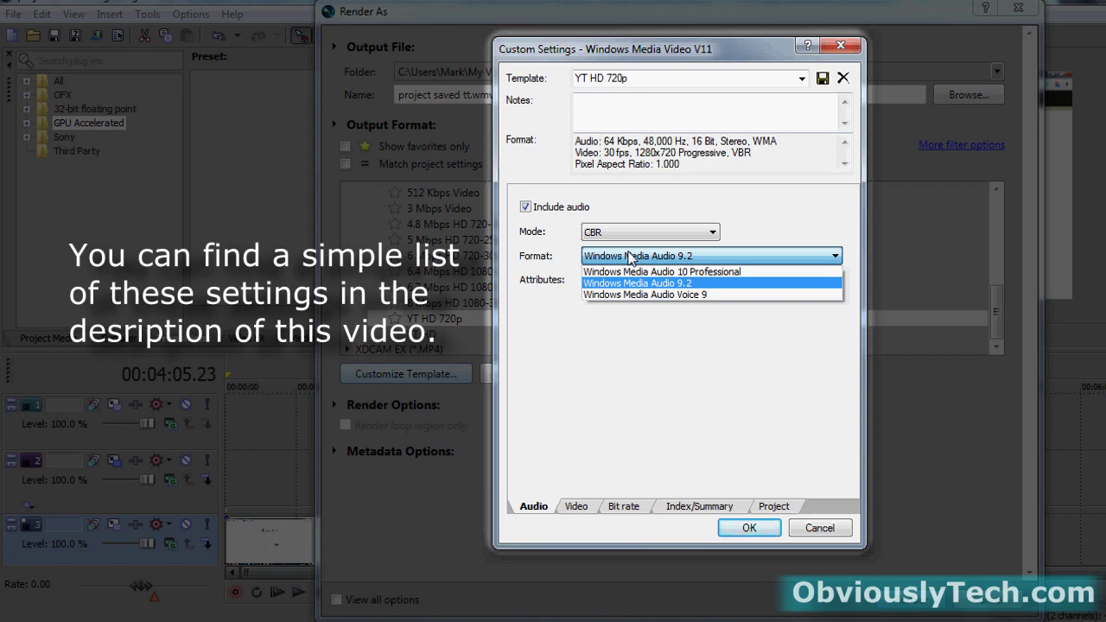
pyautogui.click(629, 257)
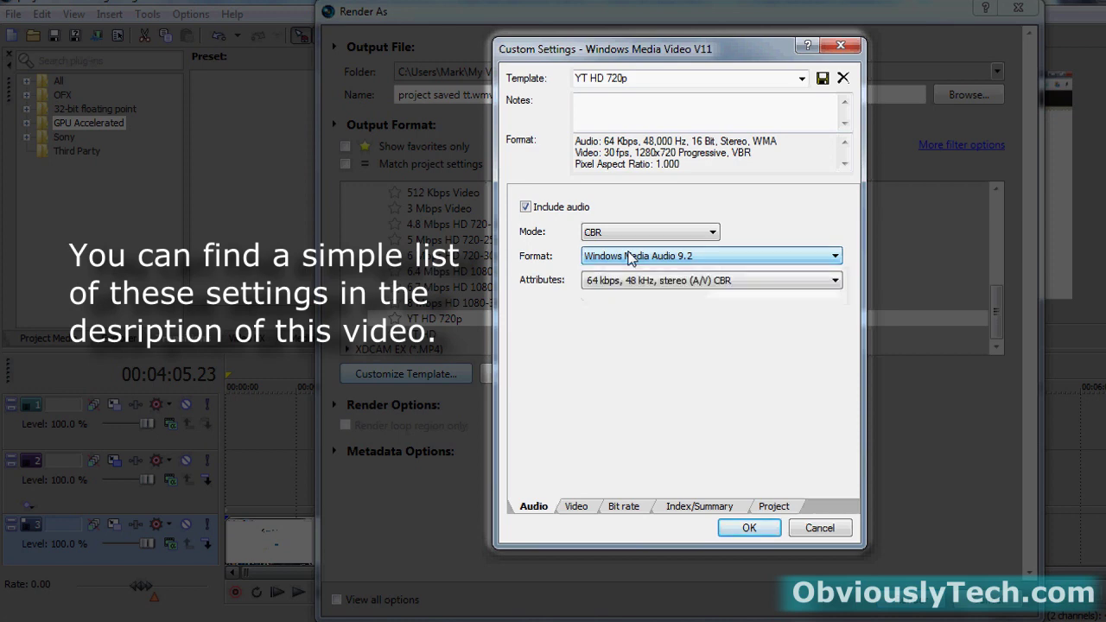
pyautogui.click(636, 281)
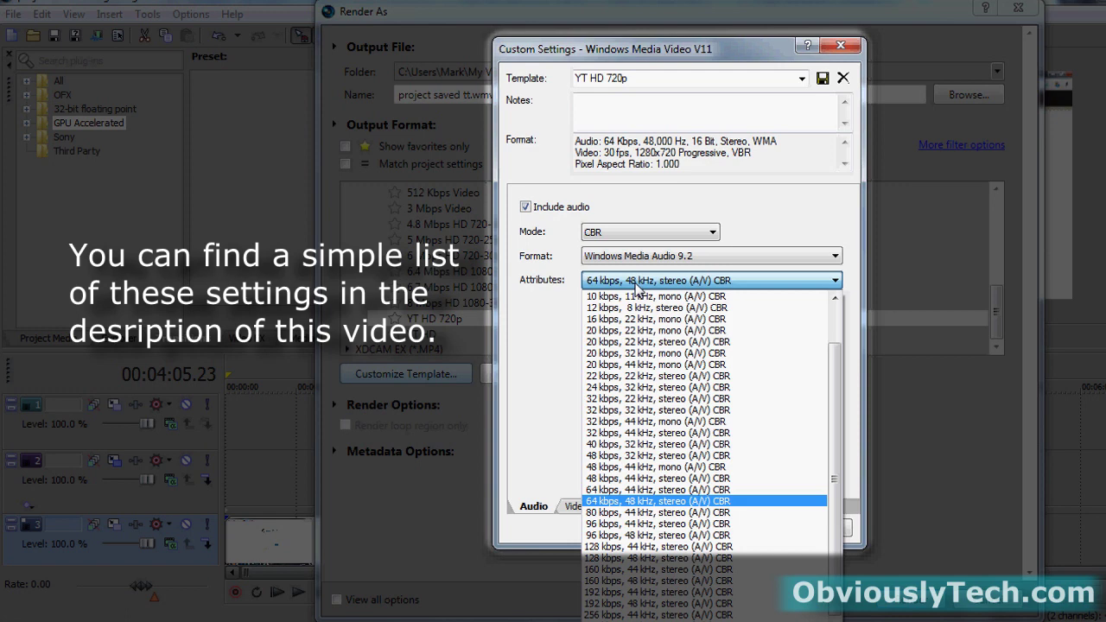
pyautogui.click(638, 285)
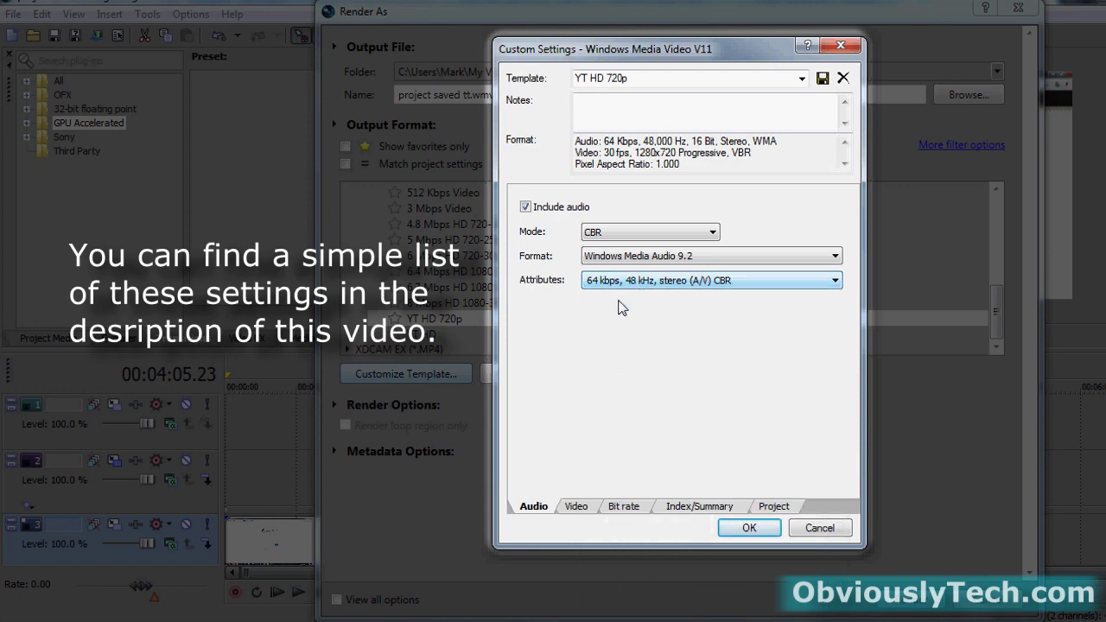
# On the Video tab, set CBR mode, the Windows Media Video 9 codec and a 1280x720 image size.
pyautogui.click(576, 507)
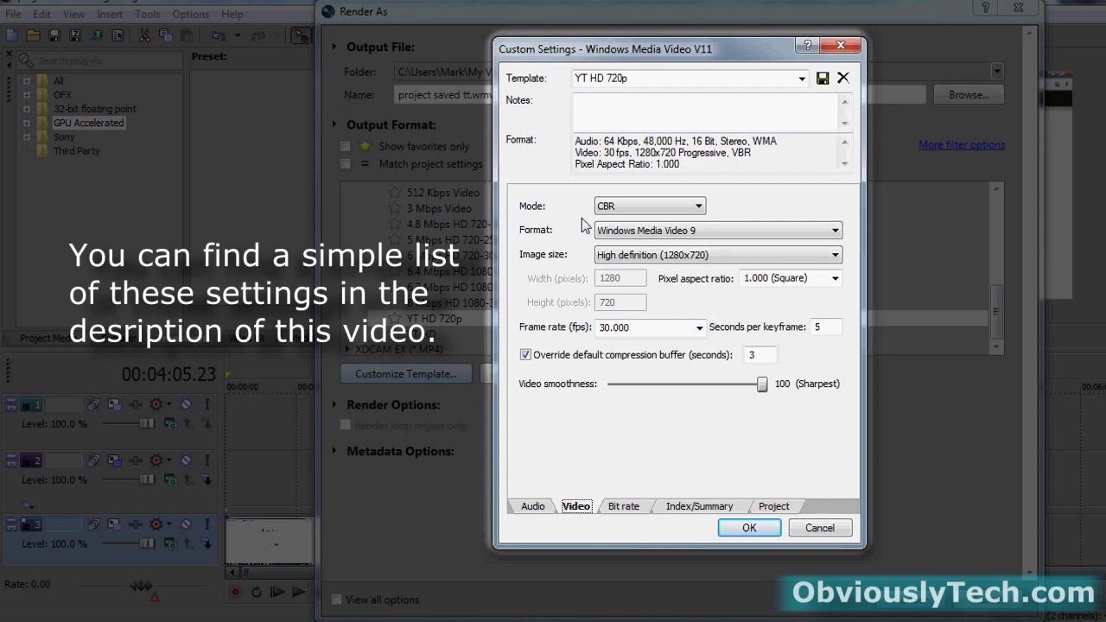
pyautogui.click(612, 210)
pyautogui.click(612, 219)
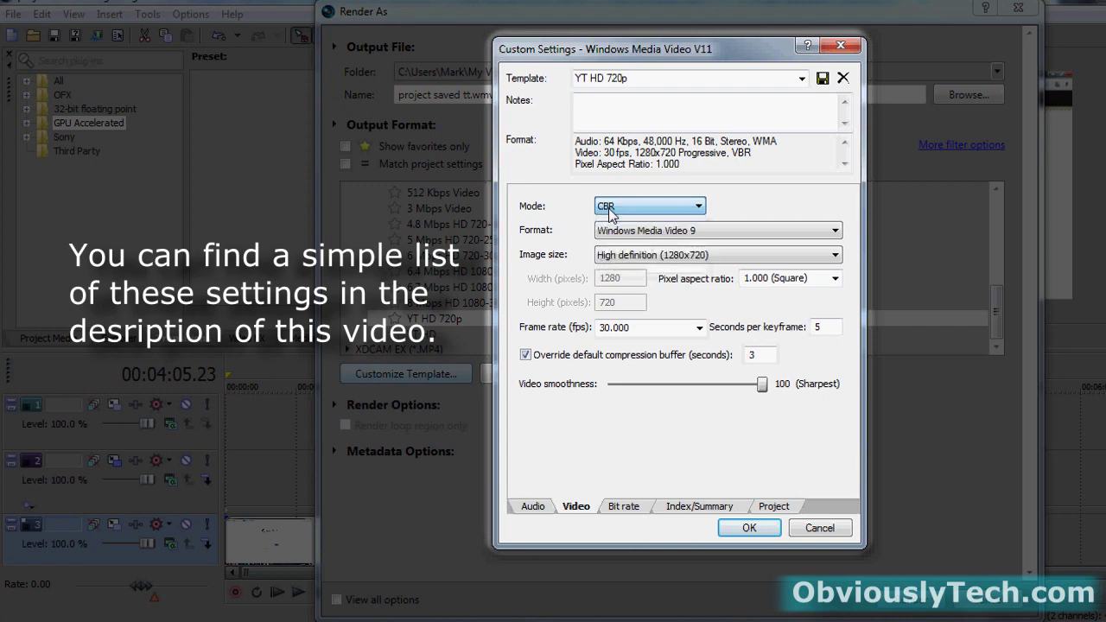
pyautogui.click(617, 232)
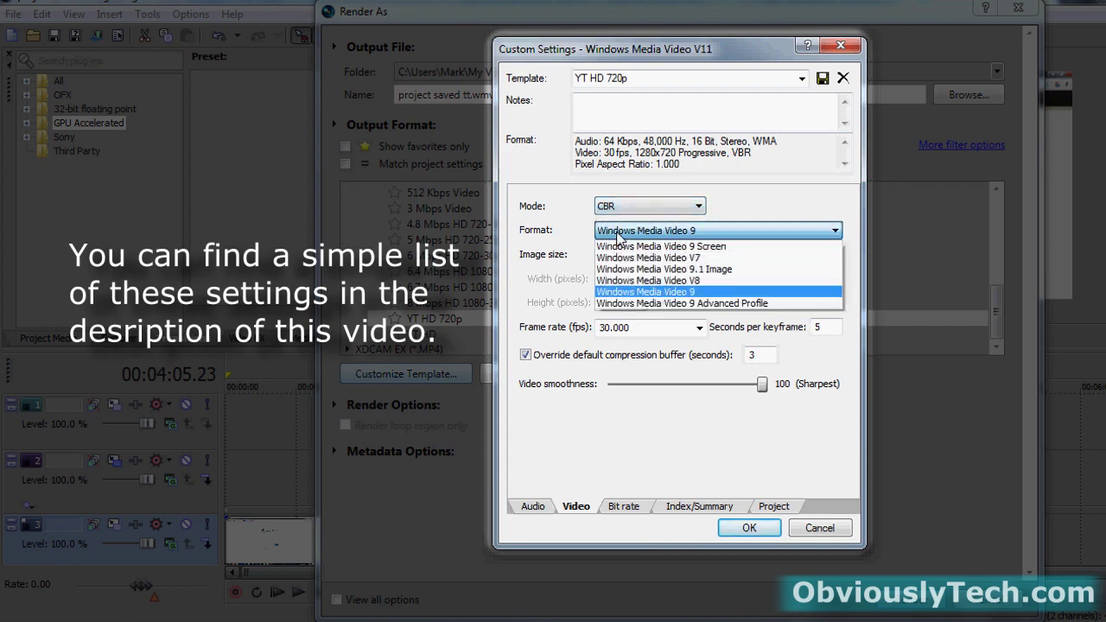
pyautogui.click(670, 298)
pyautogui.click(679, 255)
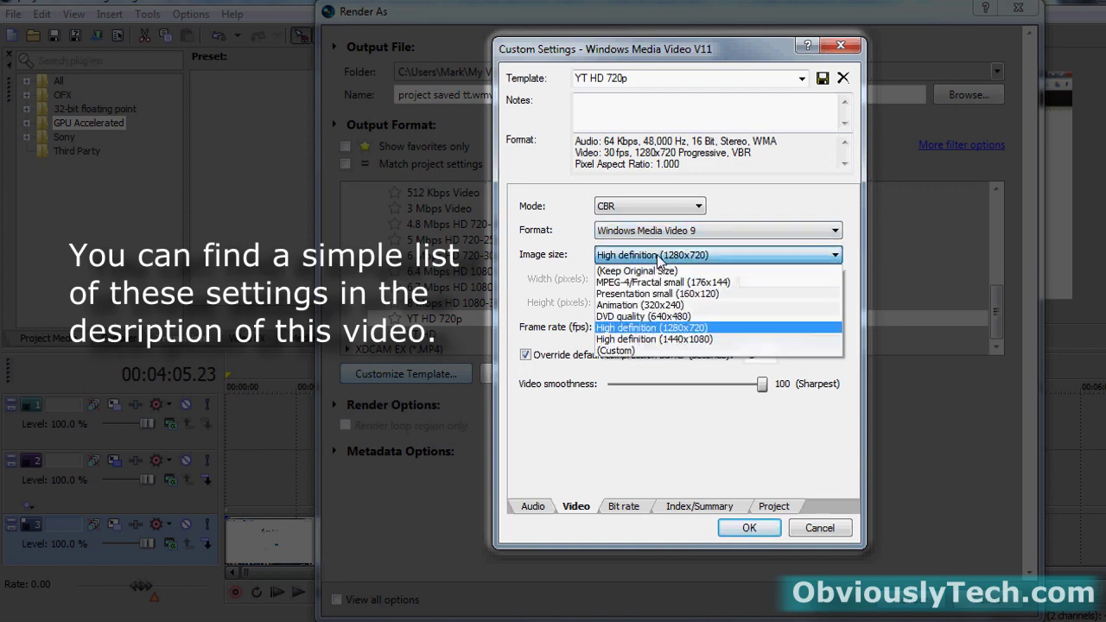
pyautogui.click(692, 330)
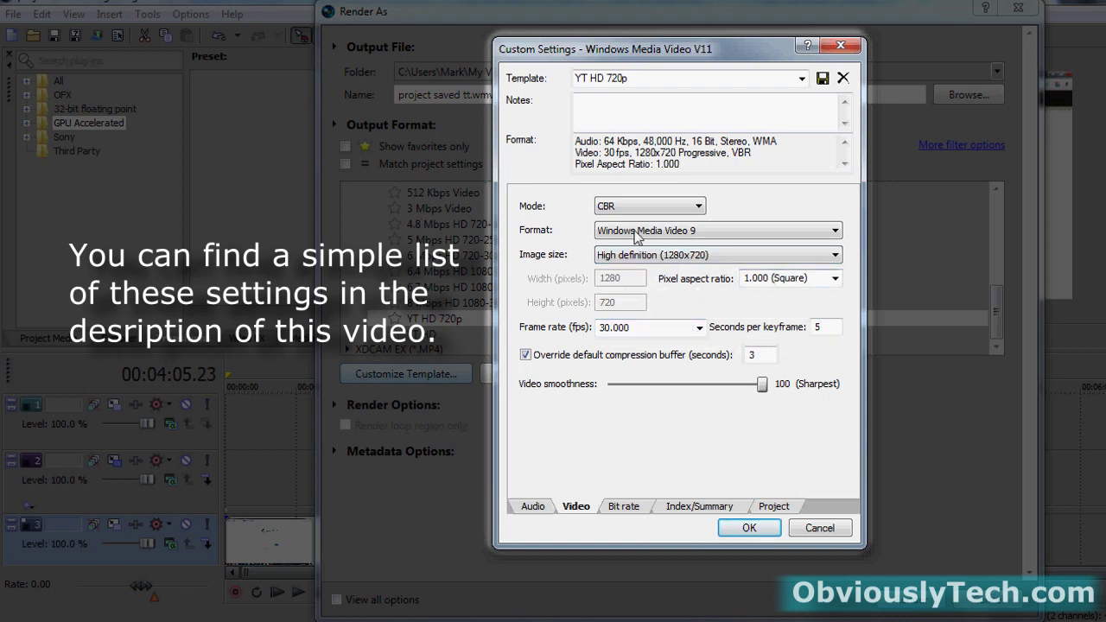
pyautogui.click(640, 257)
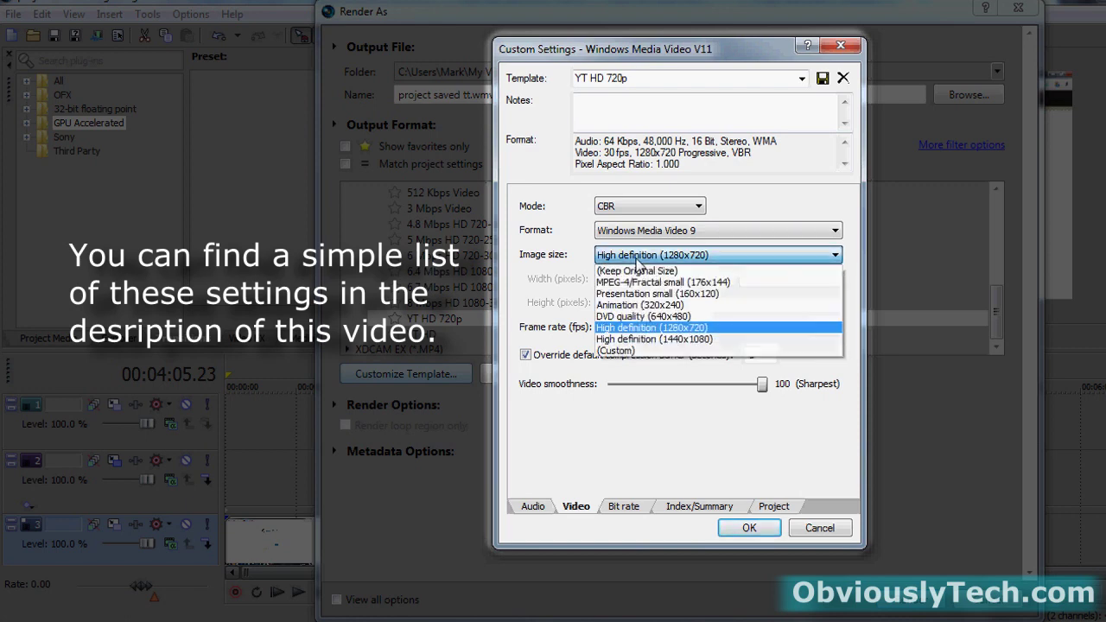
pyautogui.click(638, 259)
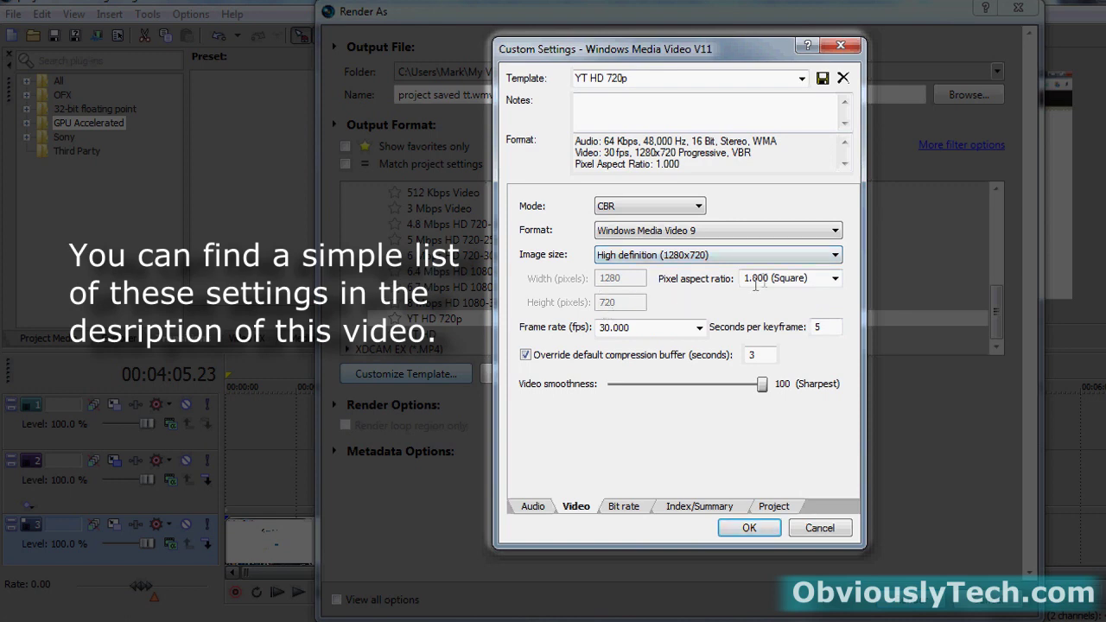
# Set pixel aspect ratio 1.000 (Square), frame rate 30.000, 5-second keyframes and smoothness 100.
pyautogui.click(803, 276)
pyautogui.click(835, 280)
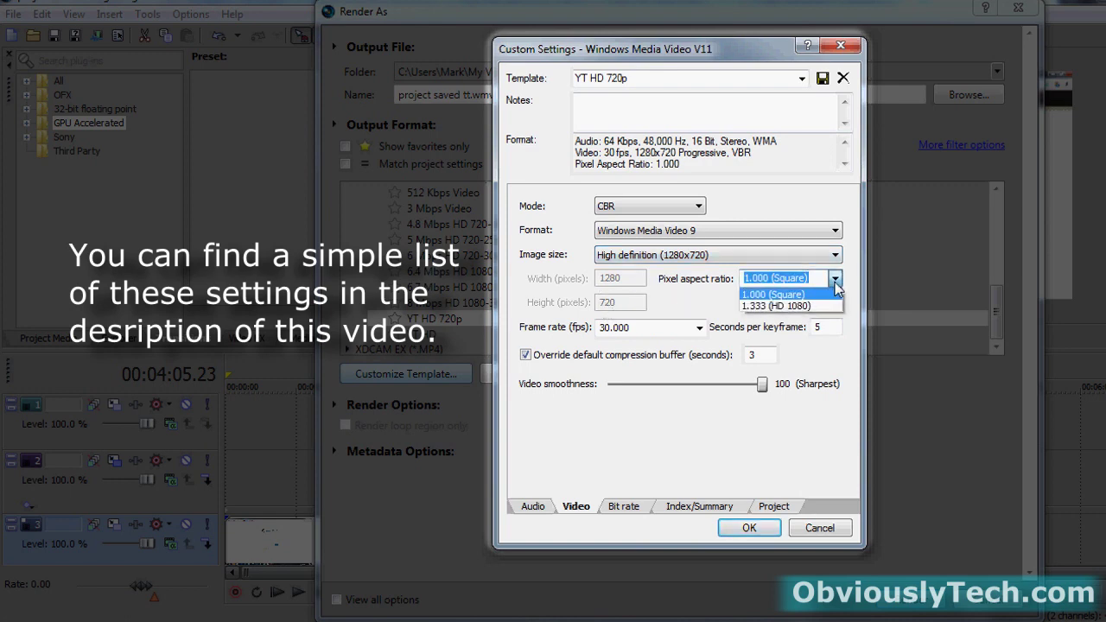
pyautogui.click(835, 284)
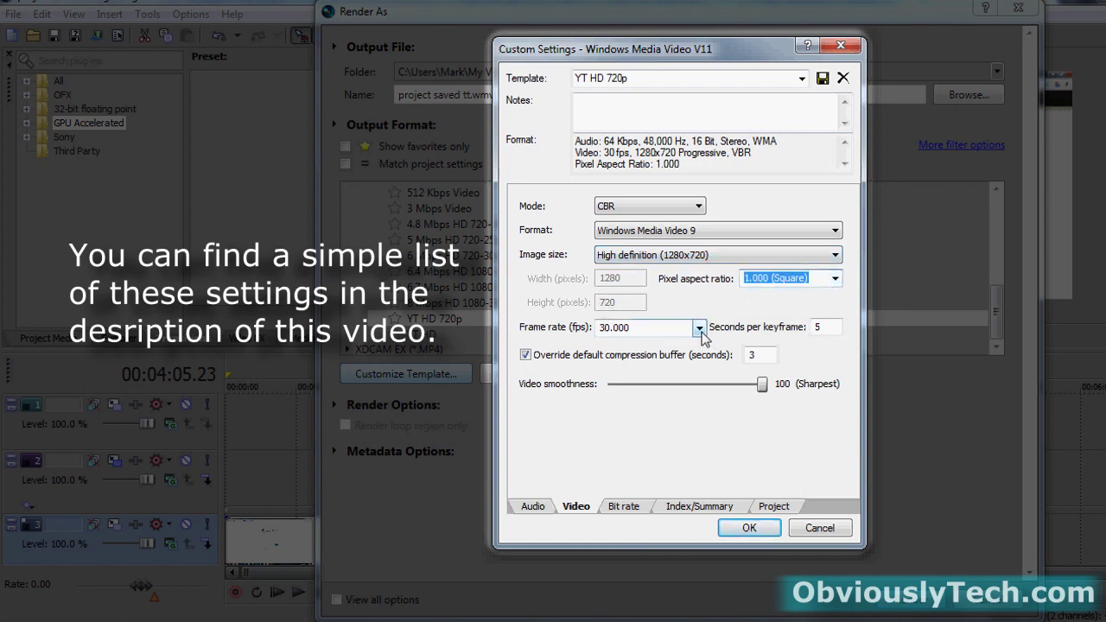
pyautogui.click(698, 327)
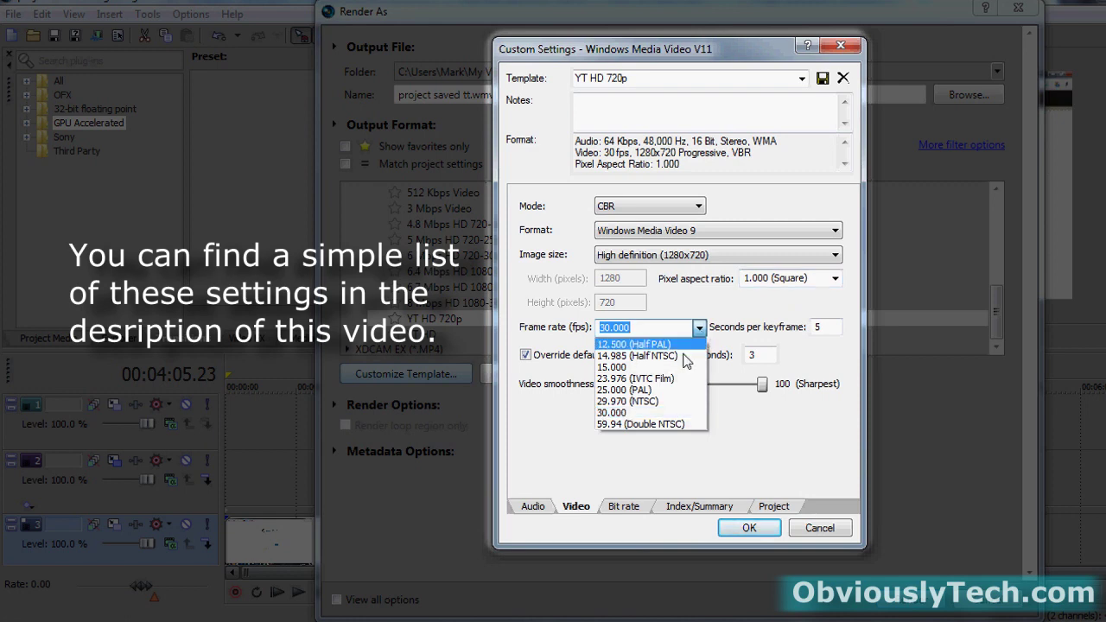
pyautogui.click(662, 414)
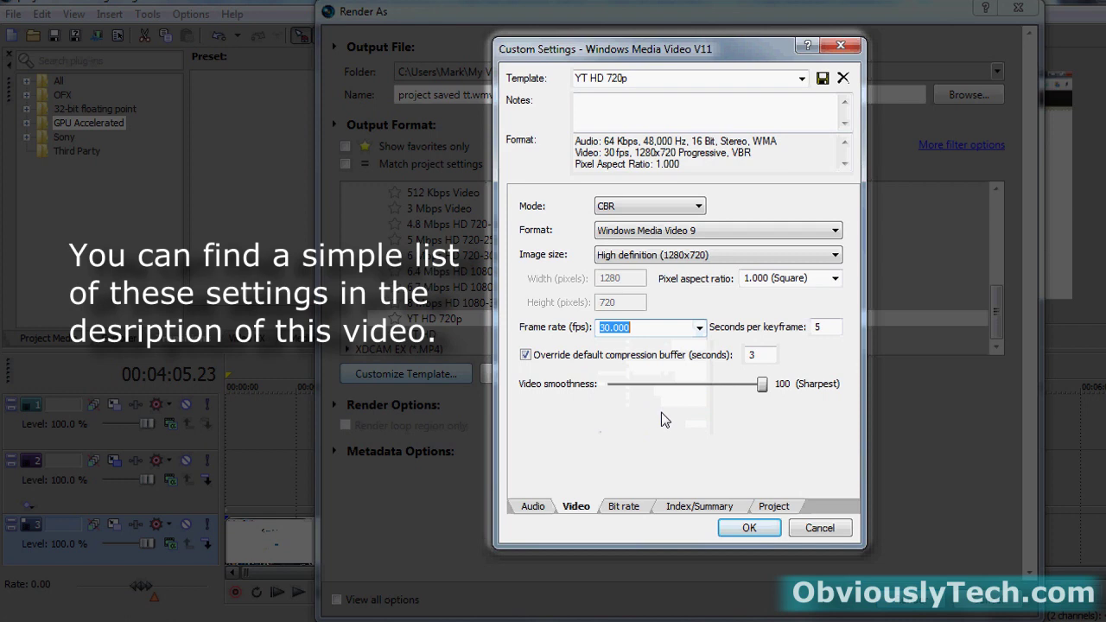
pyautogui.click(821, 326)
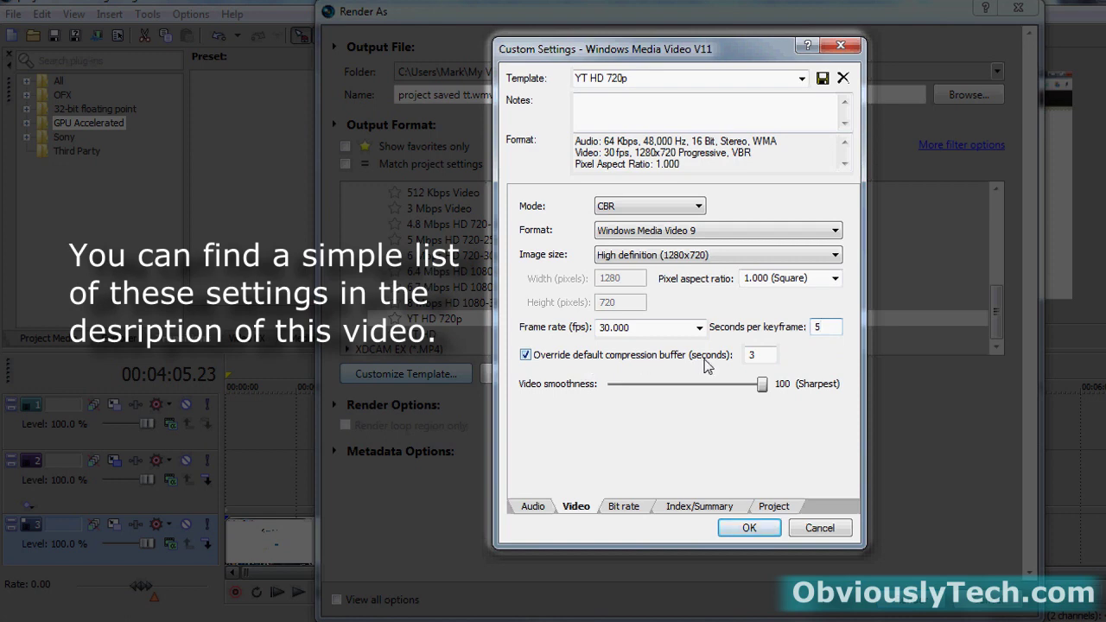
pyautogui.moveTo(764, 387)
pyautogui.mouseDown()
pyautogui.moveTo(732, 391)
pyautogui.moveTo(780, 391)
pyautogui.mouseUp()
pyautogui.click(626, 507)
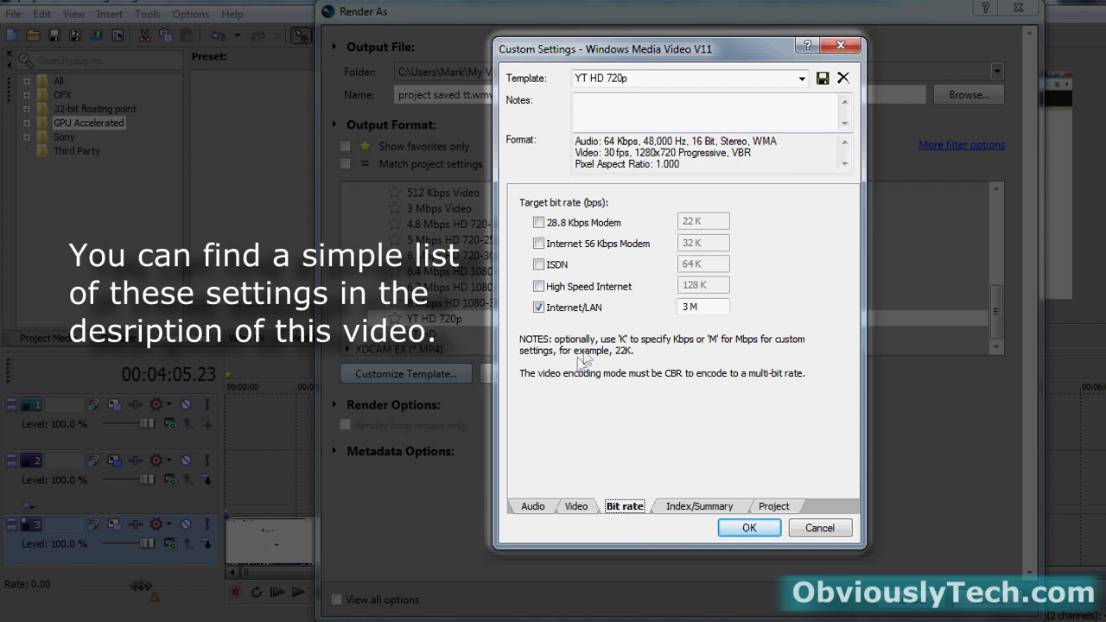
# Set the Internet/LAN target bit rate to 3 M, confirm CBR video mode, then view Index/Summary.
pyautogui.click(687, 308)
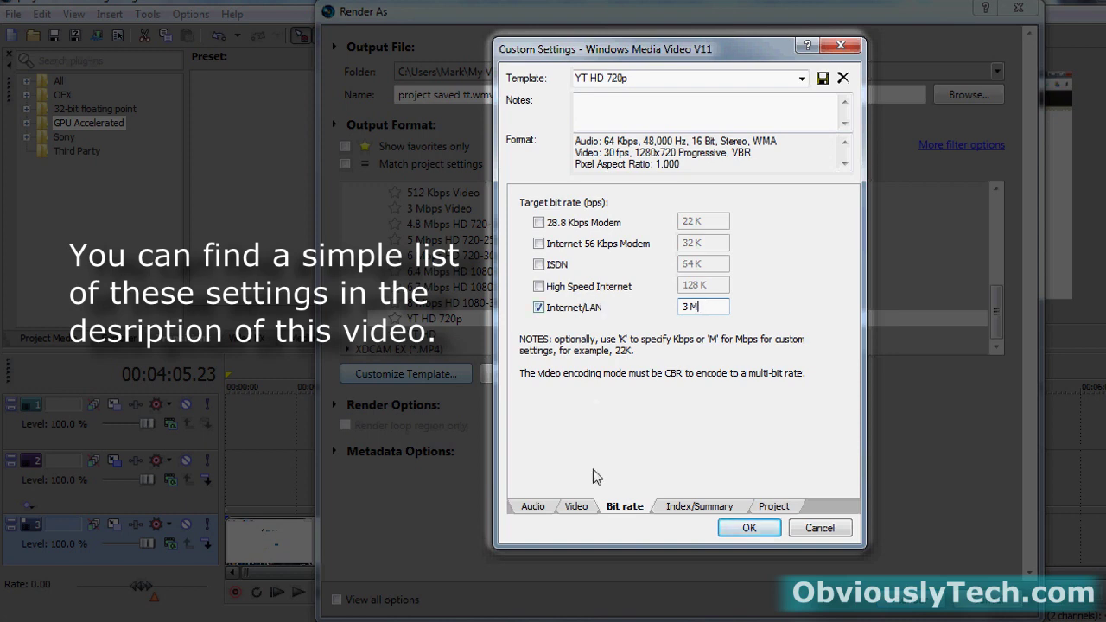
pyautogui.click(546, 508)
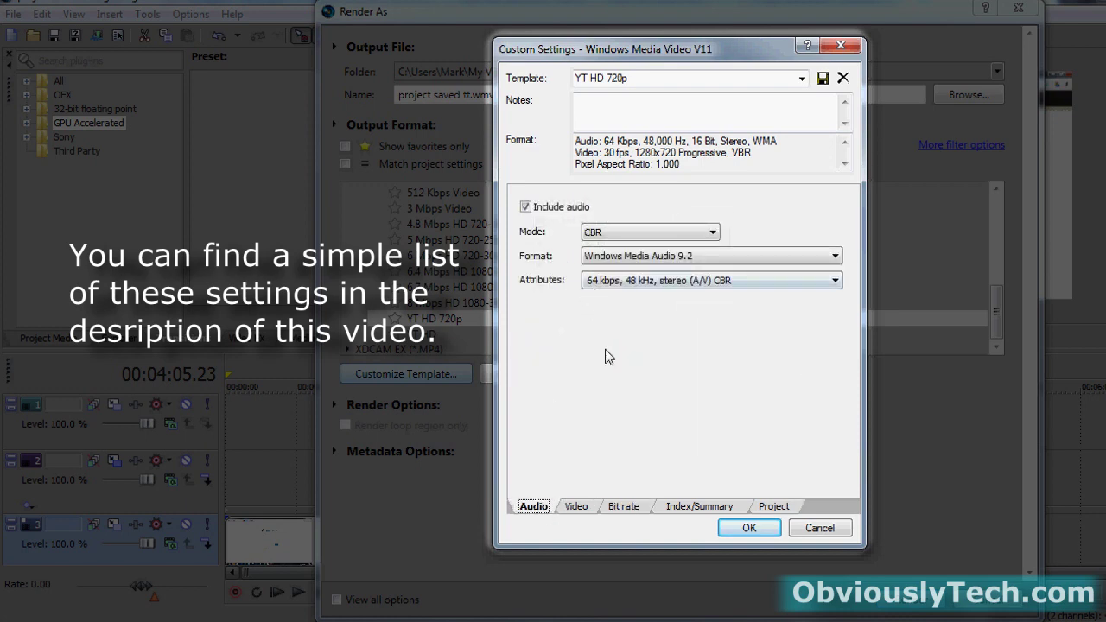
pyautogui.click(575, 506)
pyautogui.click(633, 207)
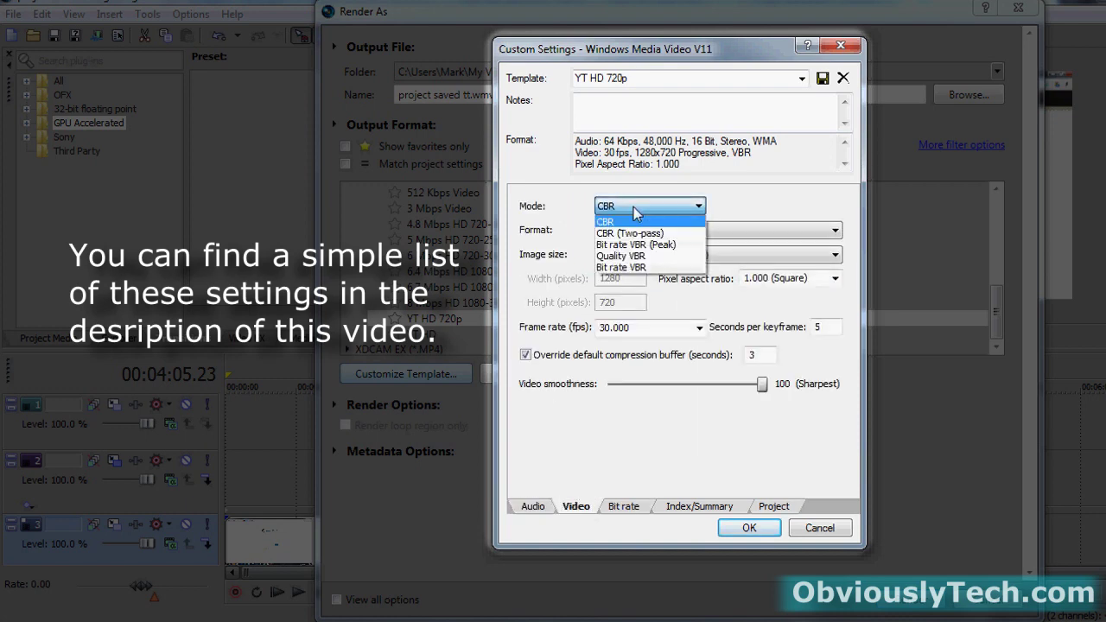
pyautogui.click(638, 222)
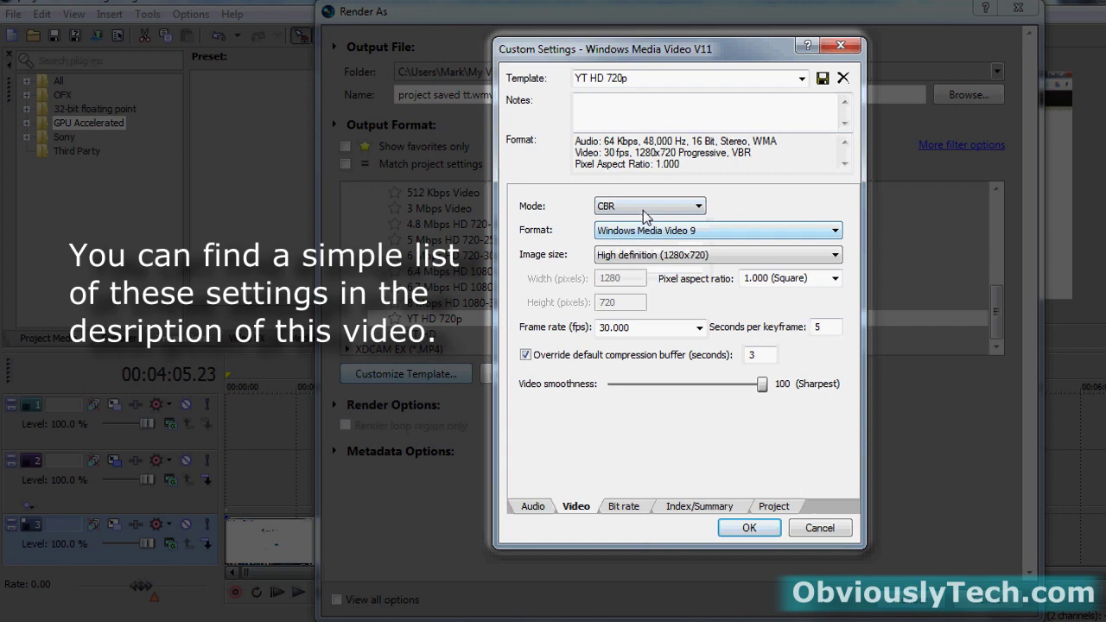
pyautogui.click(640, 509)
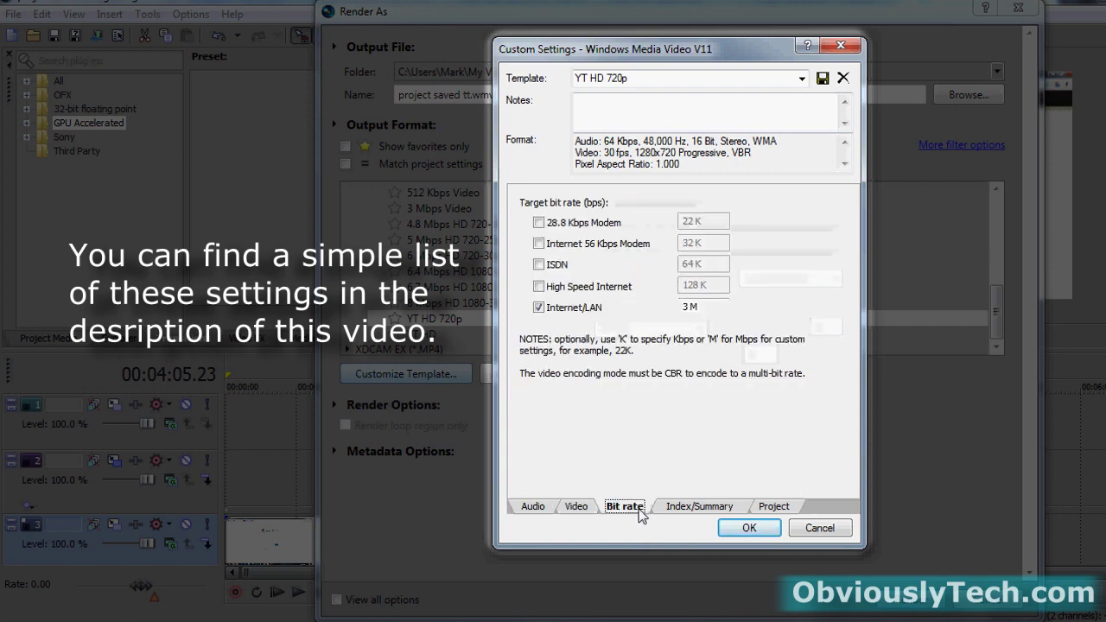
pyautogui.click(726, 508)
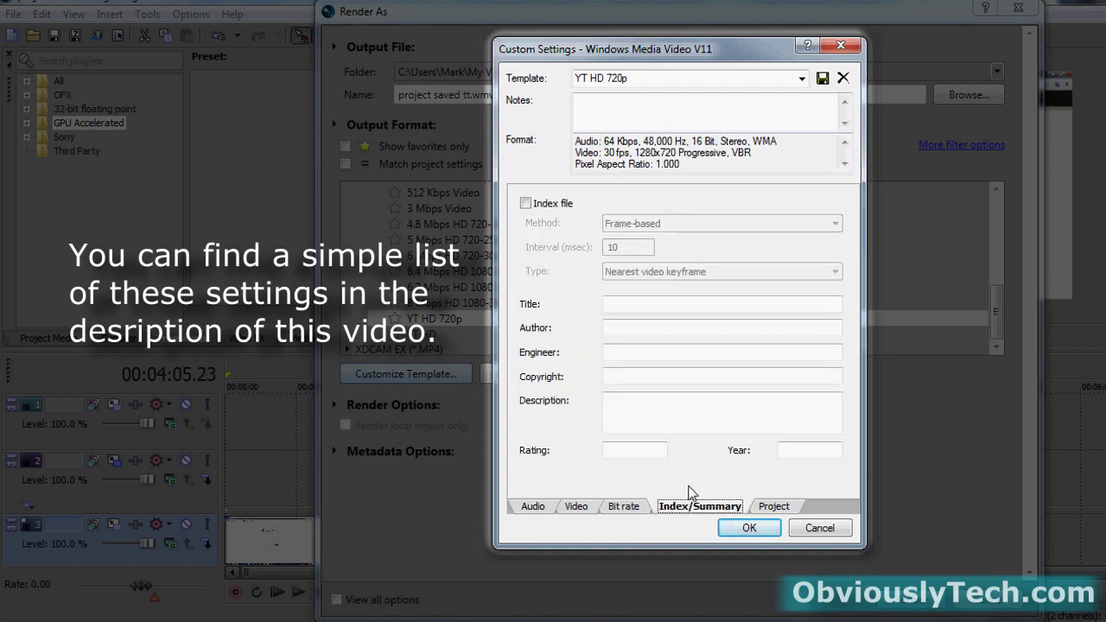
# Keep Best rendering quality and stereoscopic 3D on (Use Project Settings) for template YT HD 720p.
pyautogui.click(776, 509)
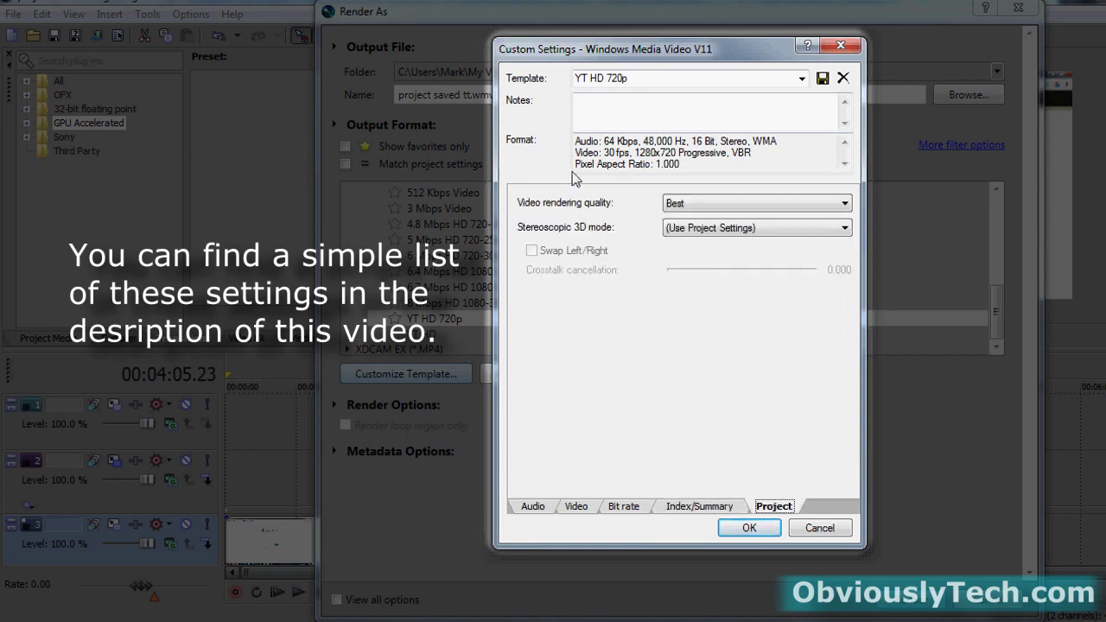
pyautogui.click(696, 203)
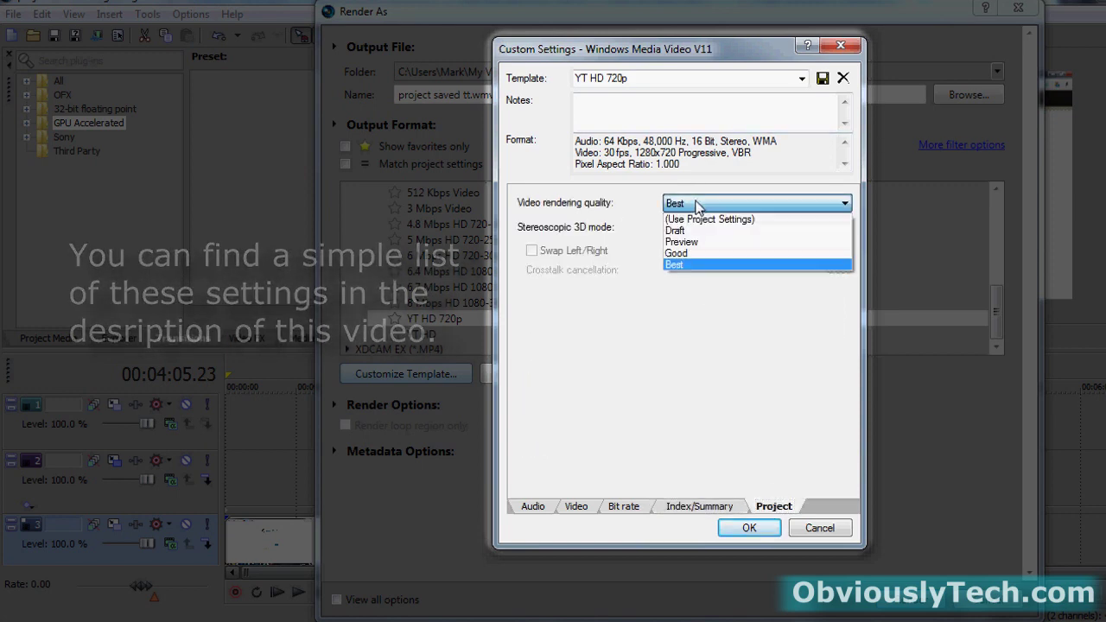
pyautogui.click(704, 266)
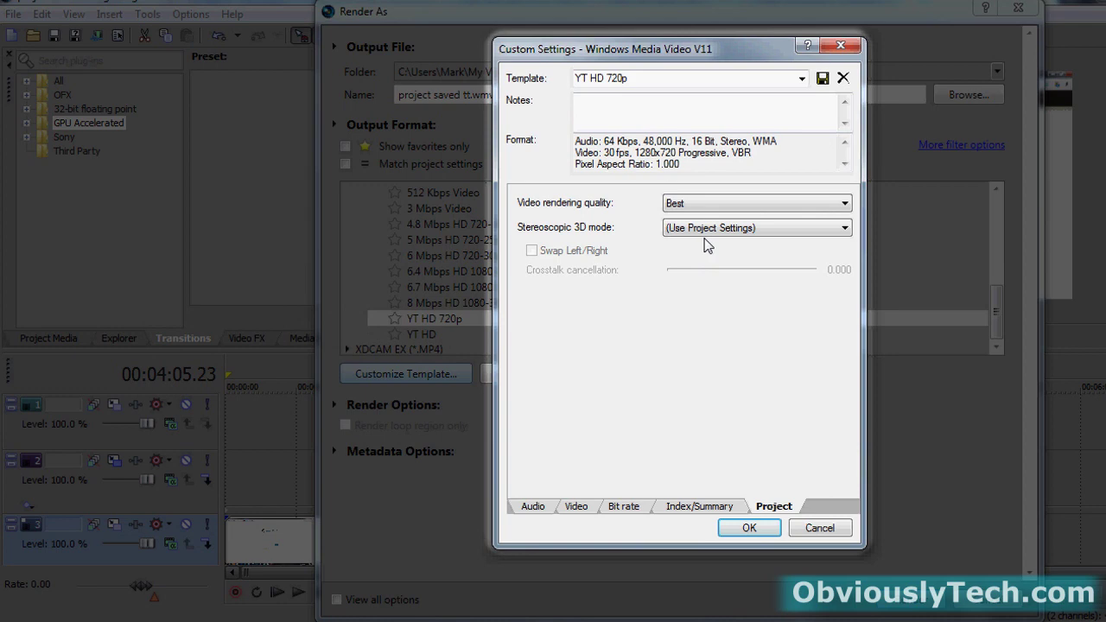
pyautogui.click(705, 232)
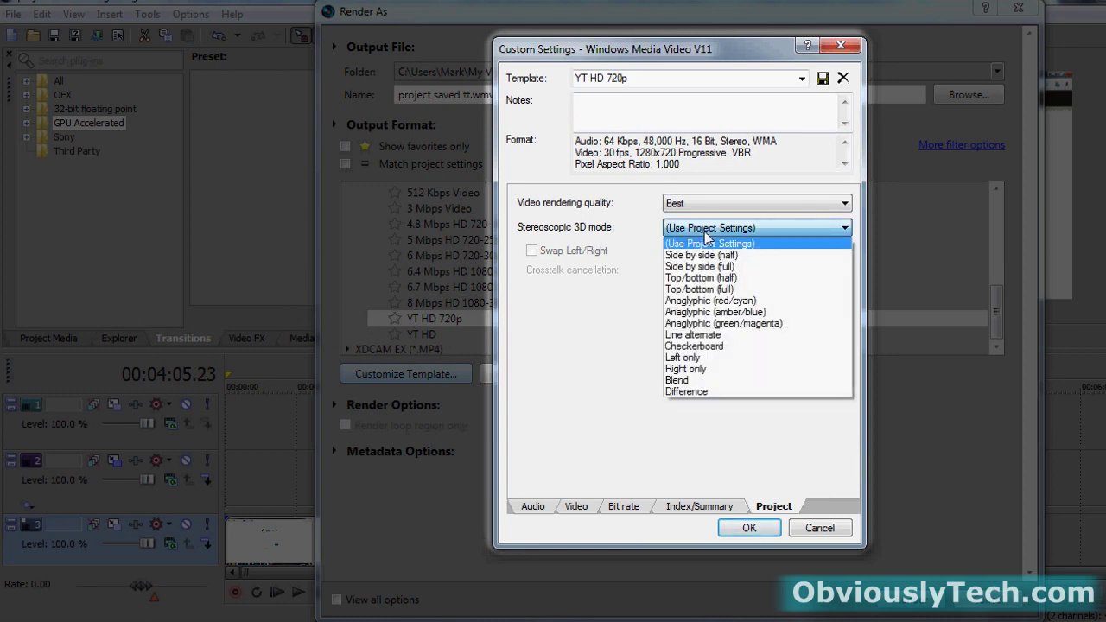
pyautogui.click(706, 240)
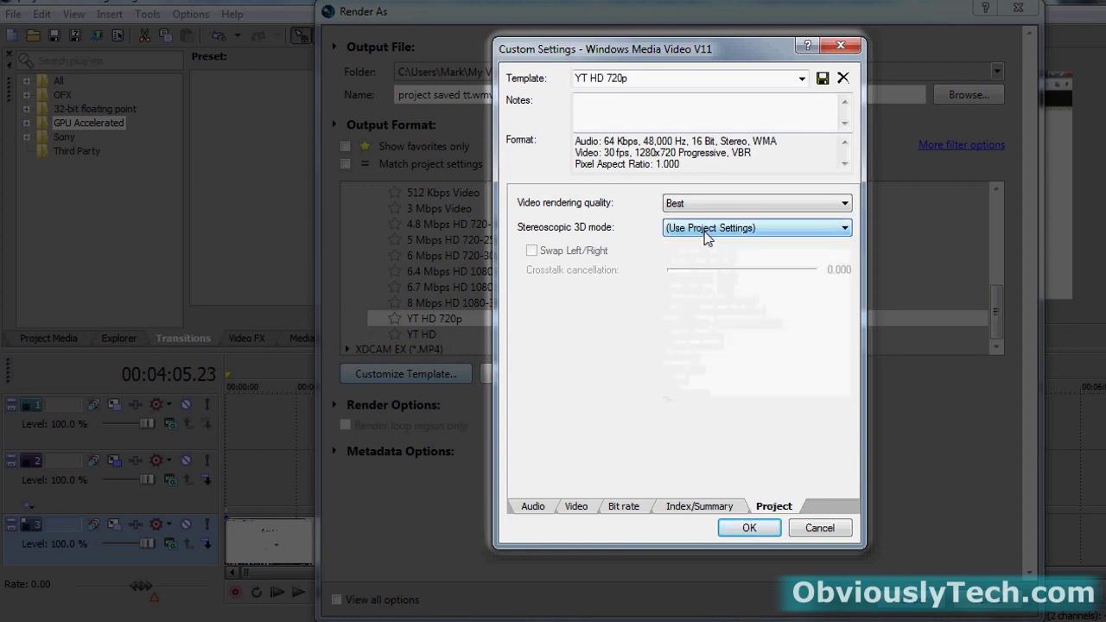
pyautogui.click(801, 79)
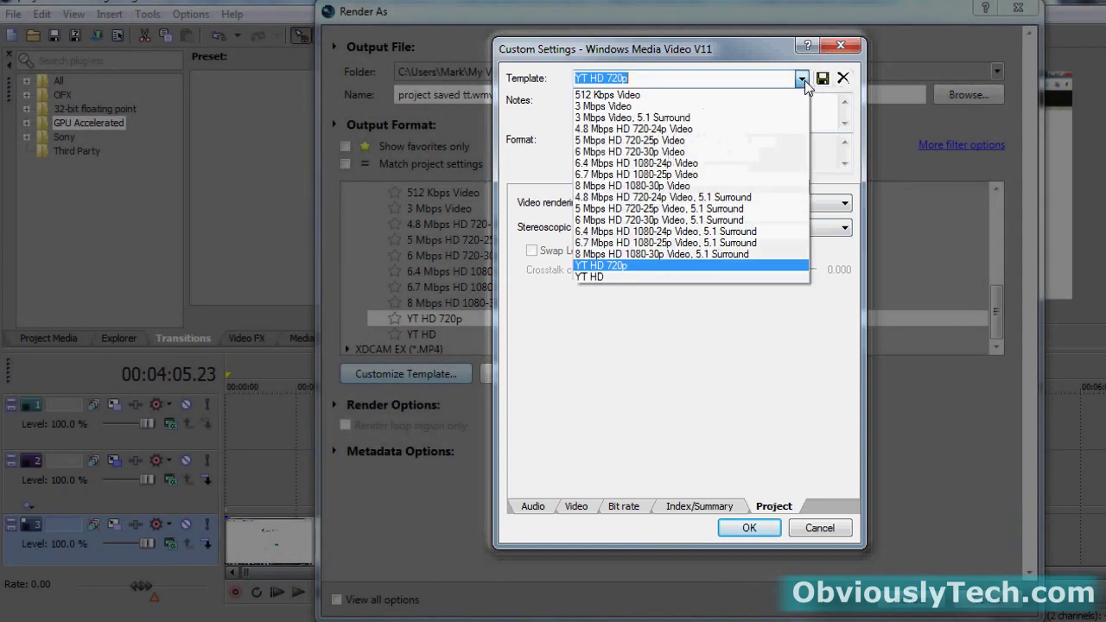
pyautogui.click(803, 81)
# Click OK, then select YT HD 720p (*) under Windows Media Video V11 in Render As.
pyautogui.click(740, 528)
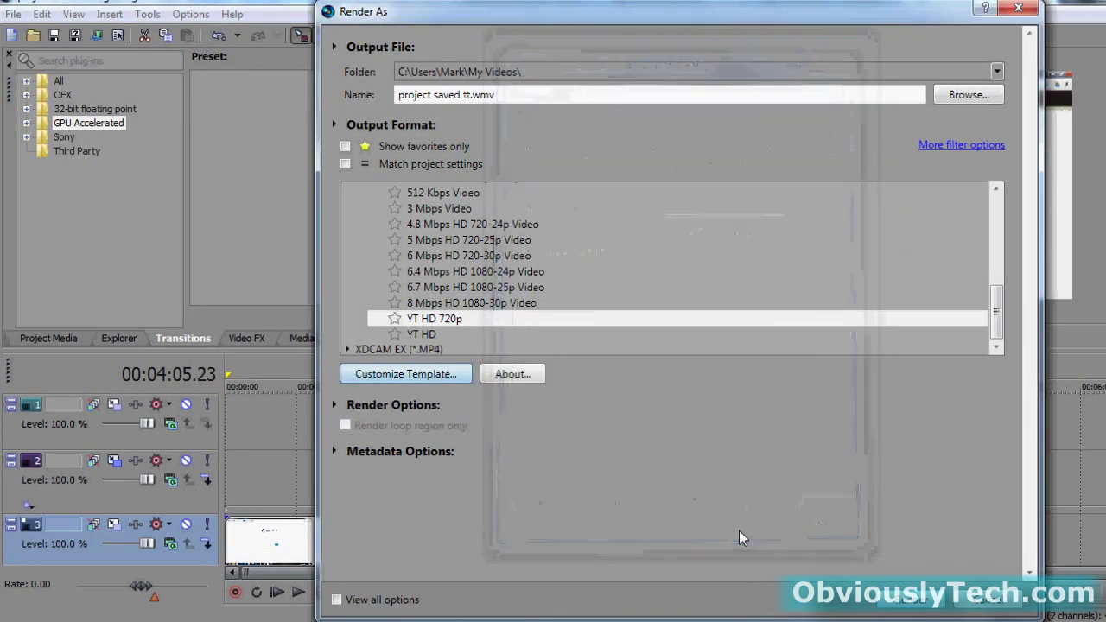
pyautogui.scroll(1, 997, 298)
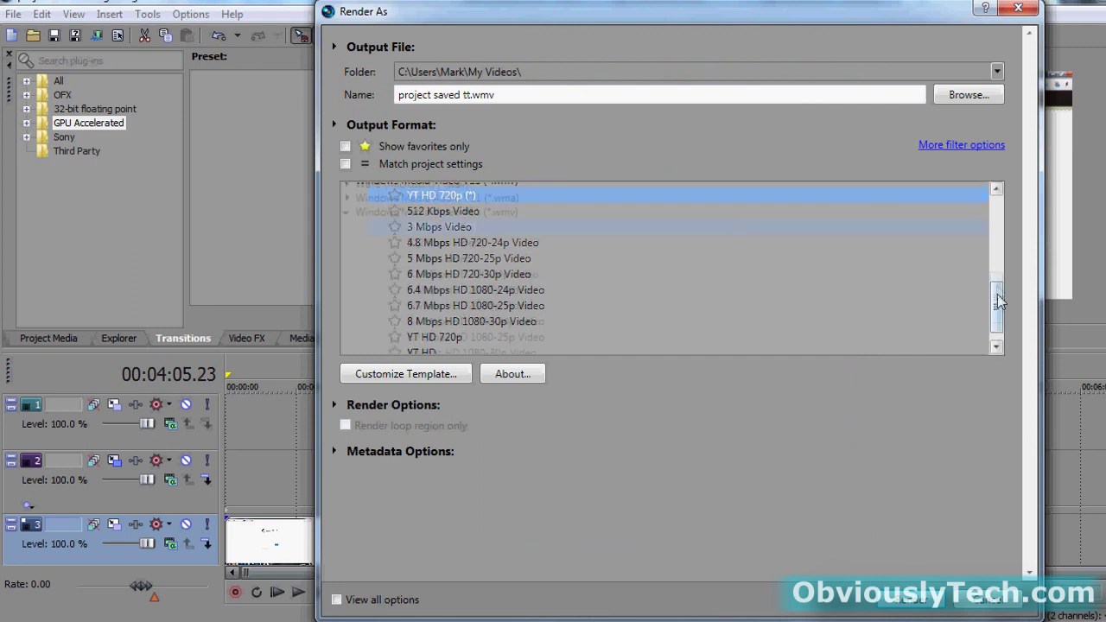
pyautogui.click(346, 224)
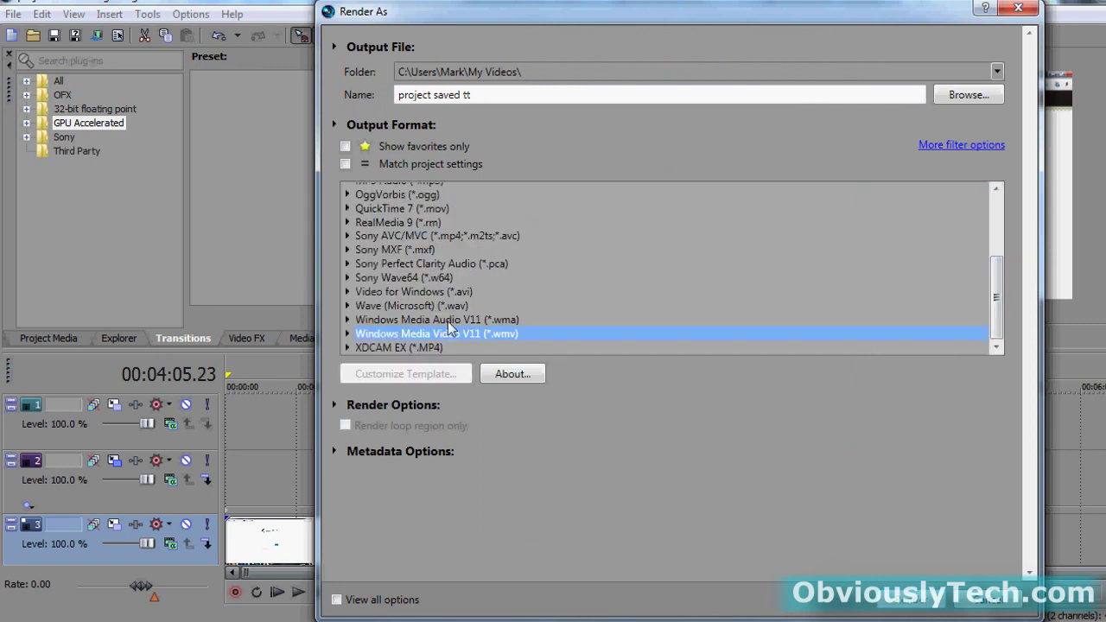
pyautogui.click(348, 334)
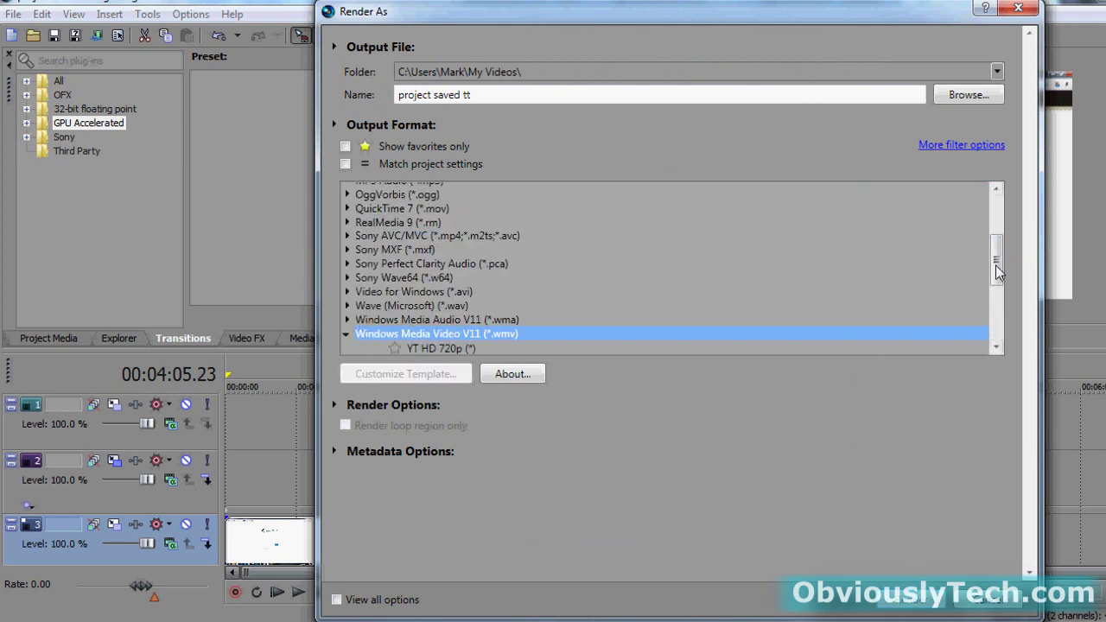
pyautogui.moveTo(999, 273); pyautogui.dragTo(998, 324)
pyautogui.click(432, 197)
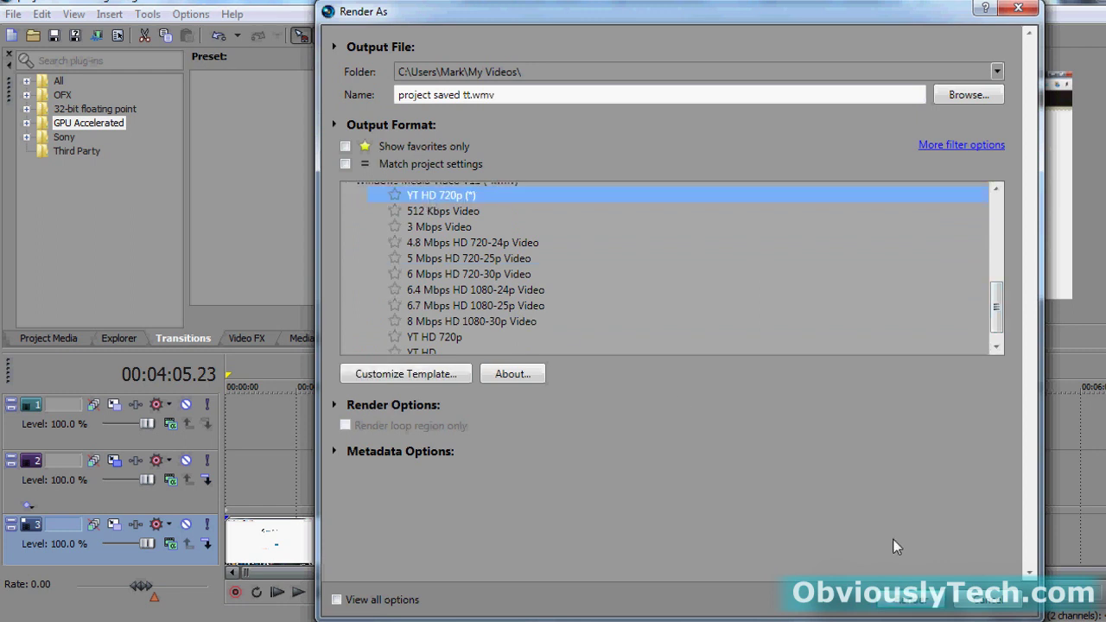
# Start the render of project saved tt.wmv and let the progress window run.
pyautogui.click(903, 605)
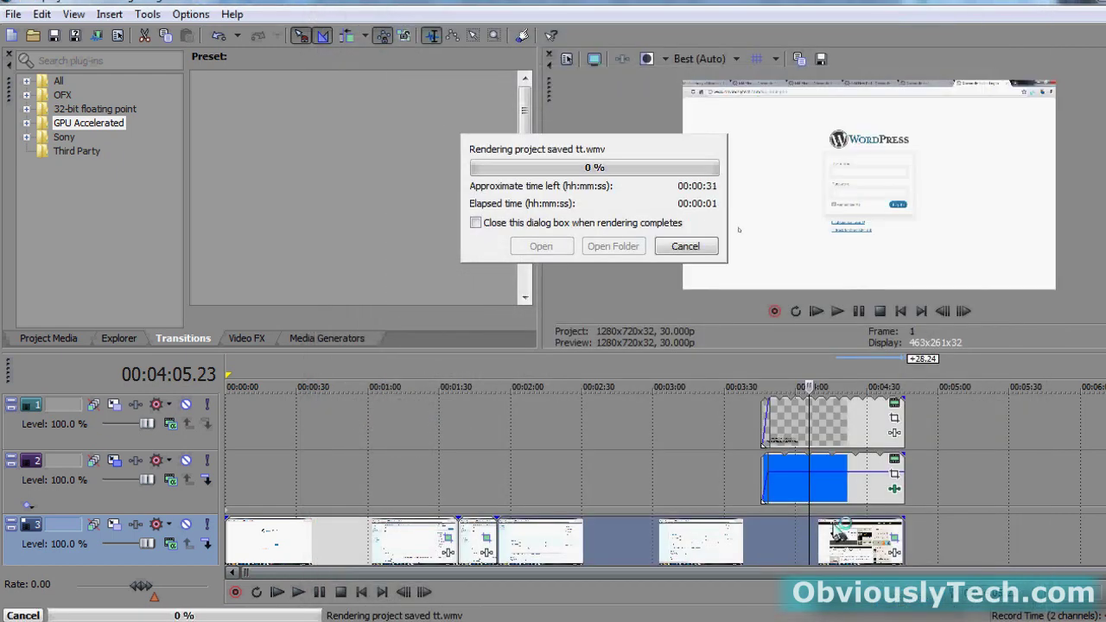